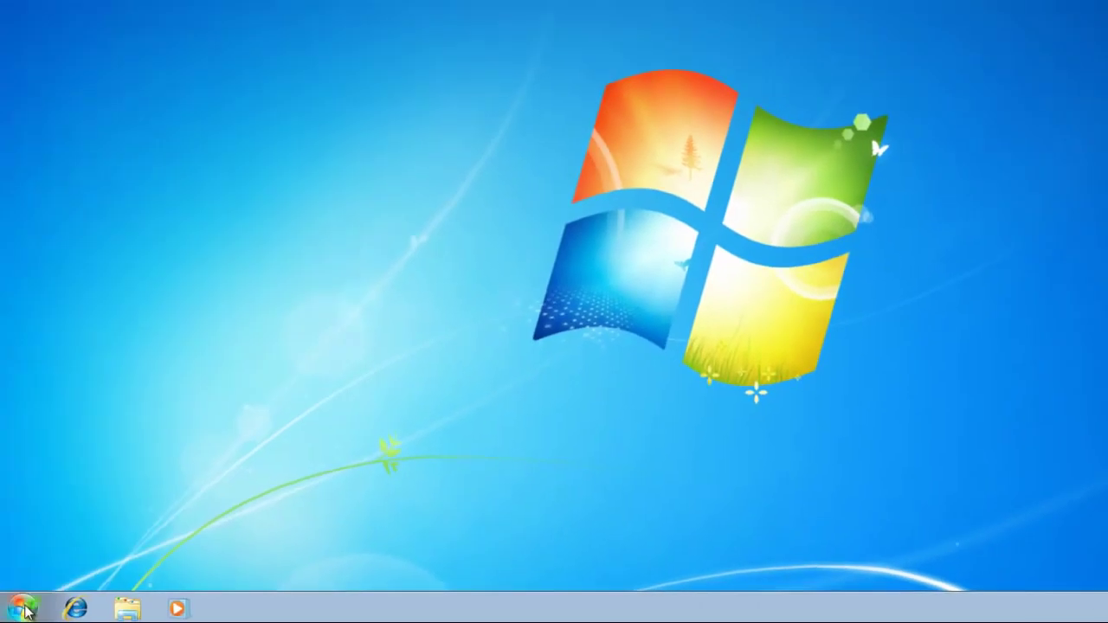
Step: Open the list of network adapter connections through the Control Panel's Network and Sharing Center
click(22, 608)
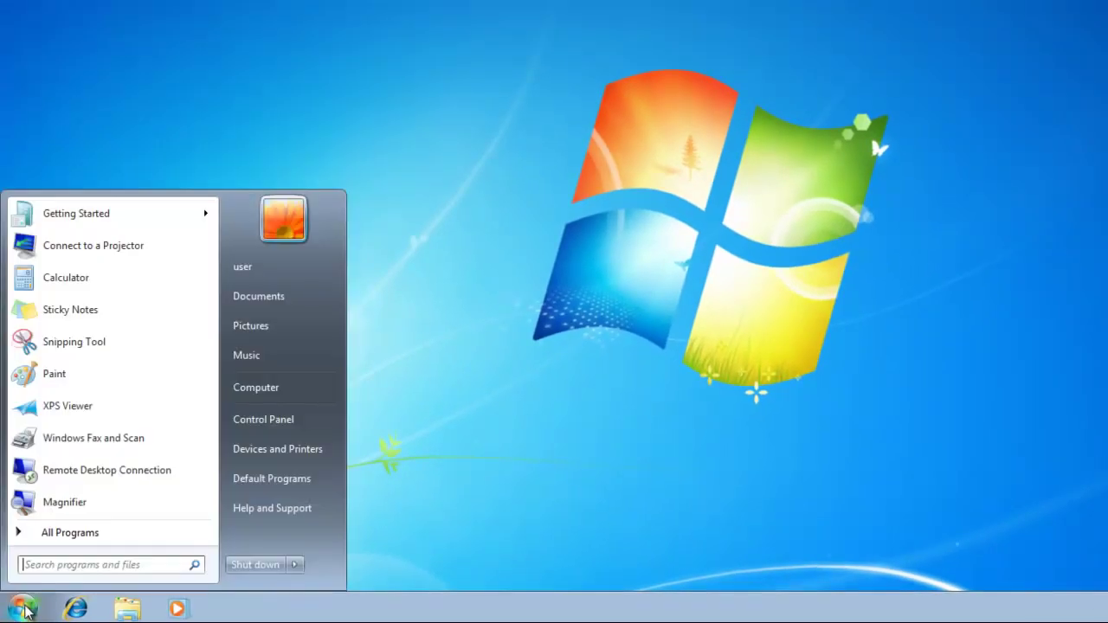
click(278, 418)
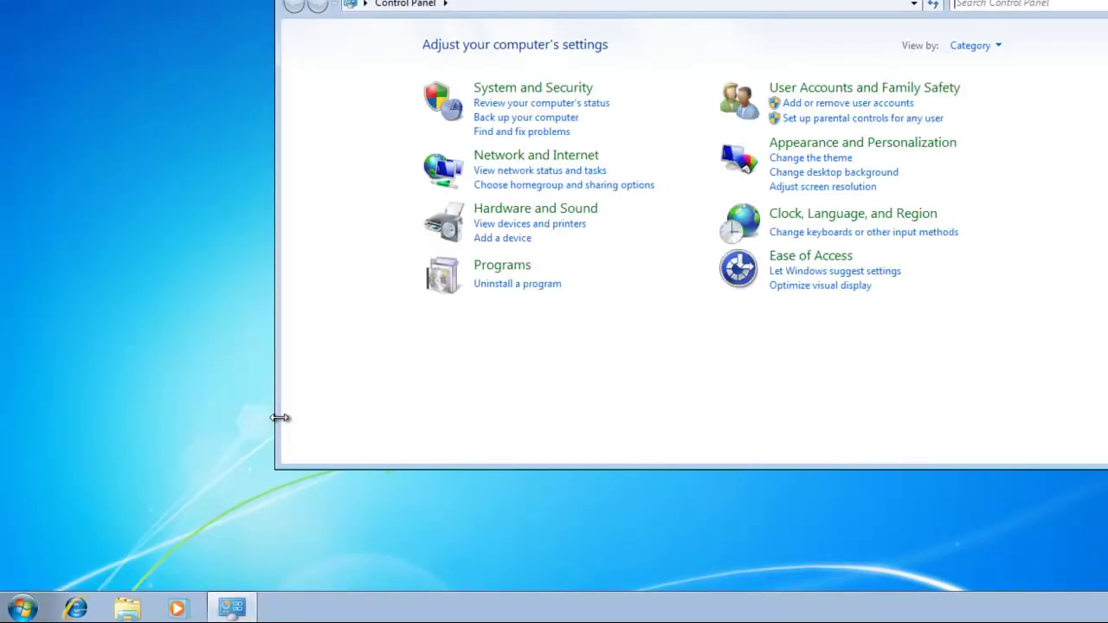
click(516, 160)
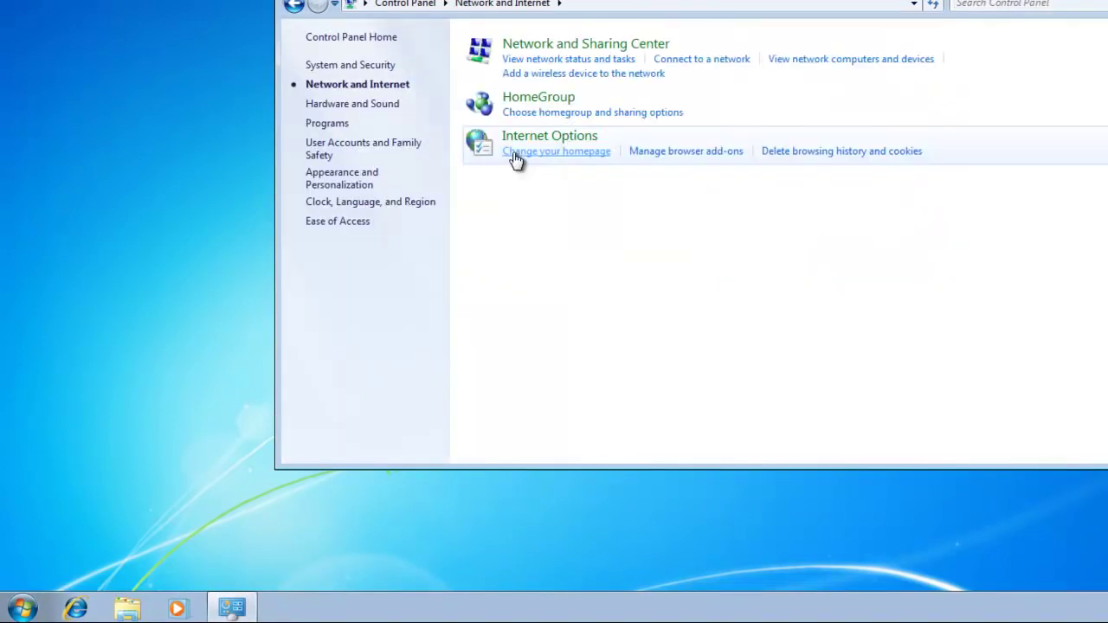
click(575, 45)
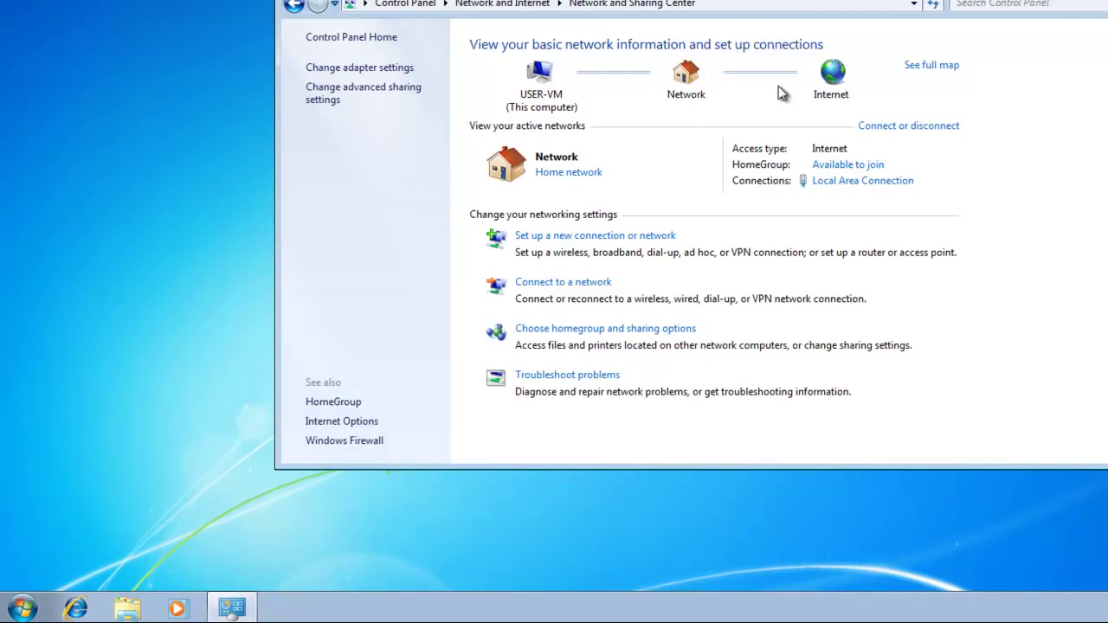
click(354, 74)
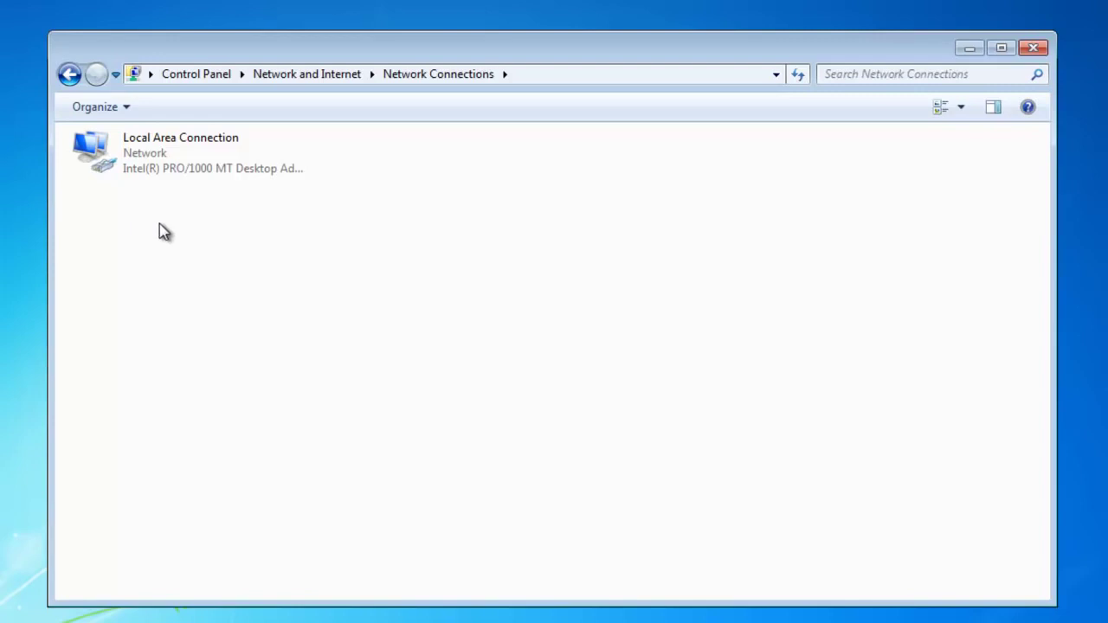
Step: Start creating a new incoming connection in Network Connections
key(alt)
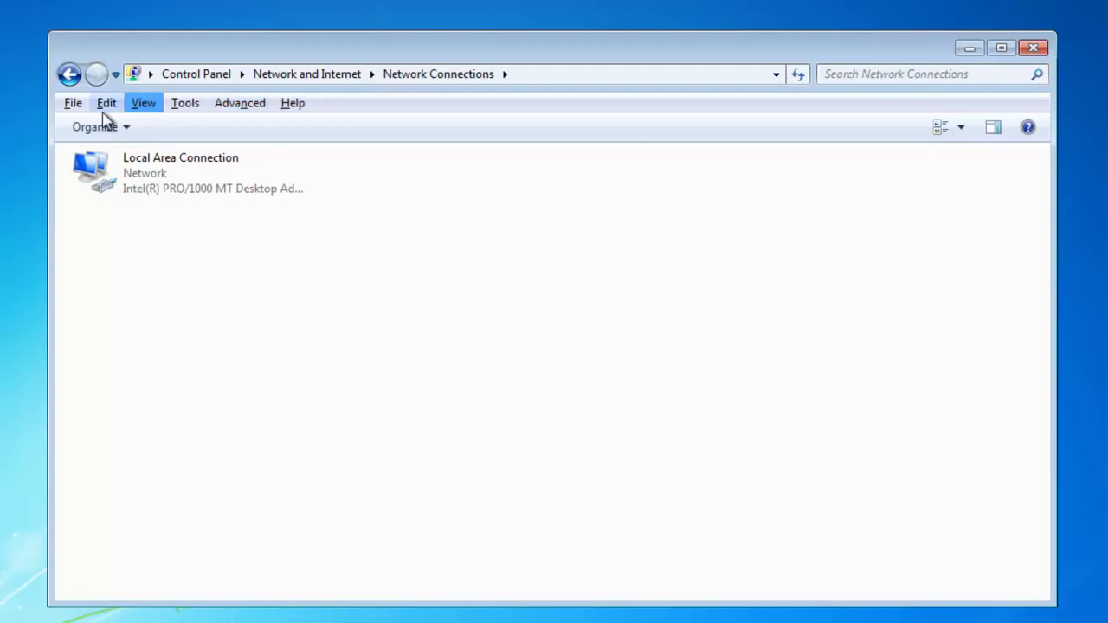
click(73, 104)
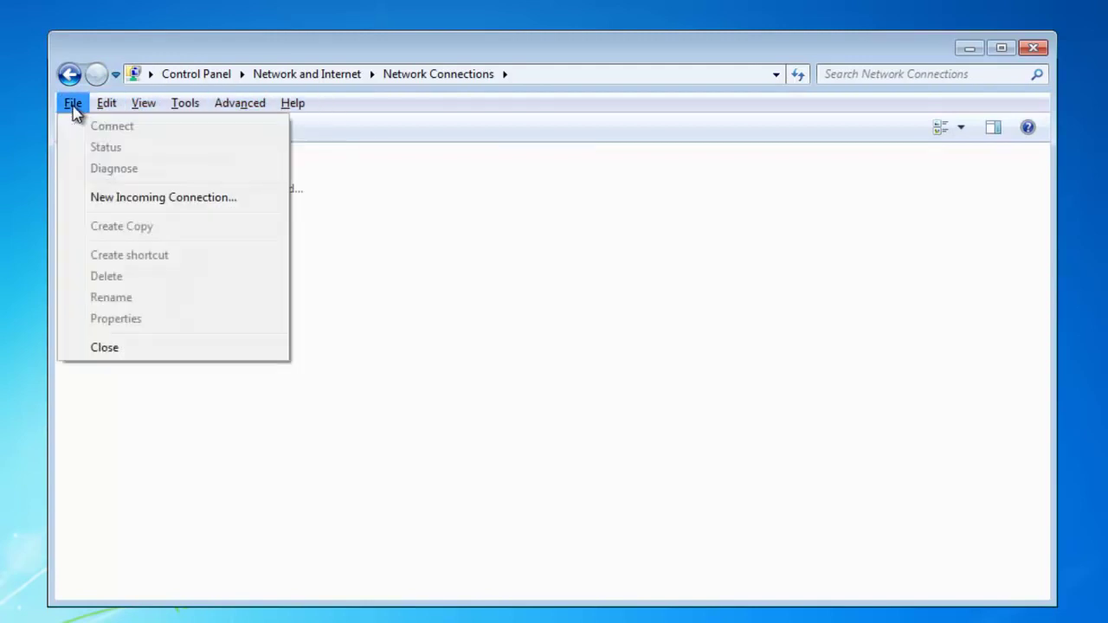
click(254, 200)
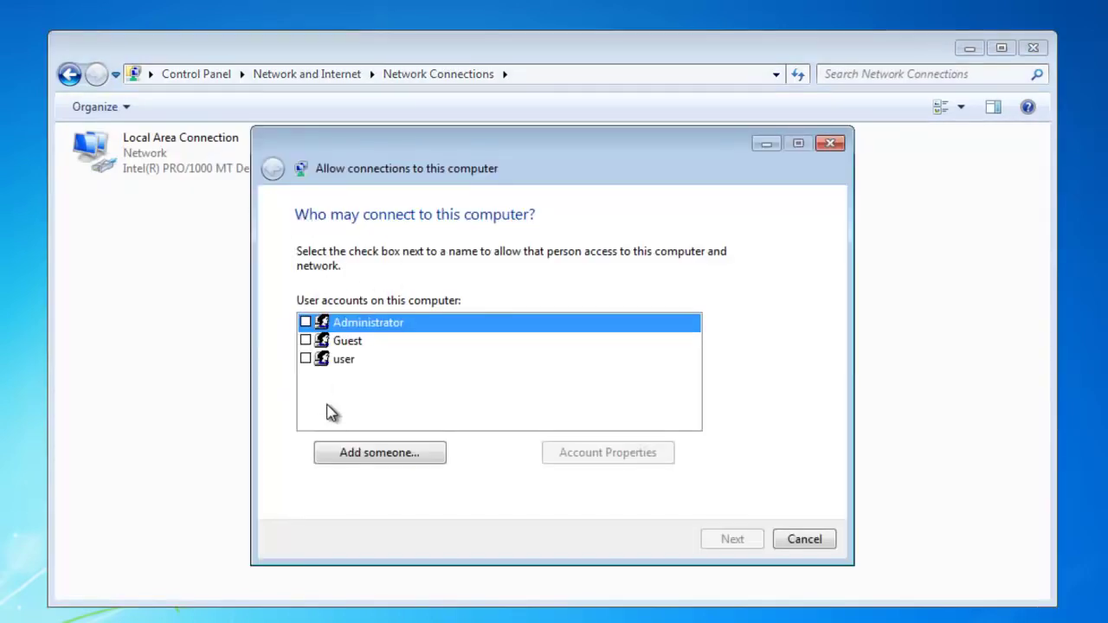
Step: Add a new user allowed to connect, with user name monvpn, full name VPN, and the account password entered and confirmed
click(367, 457)
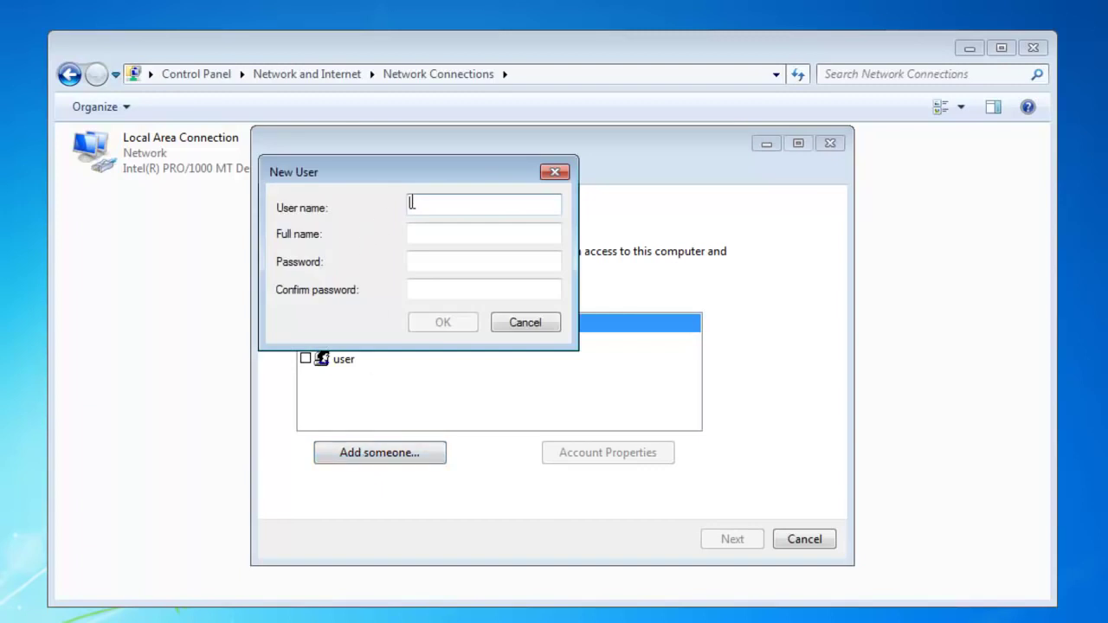
text(monvpn)
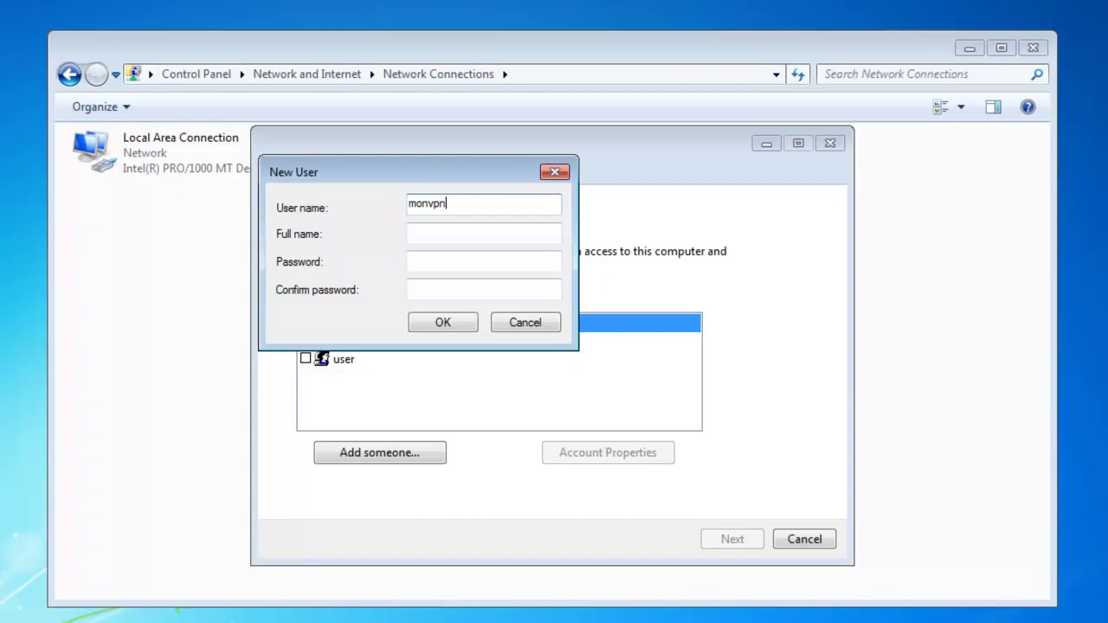
click(483, 234)
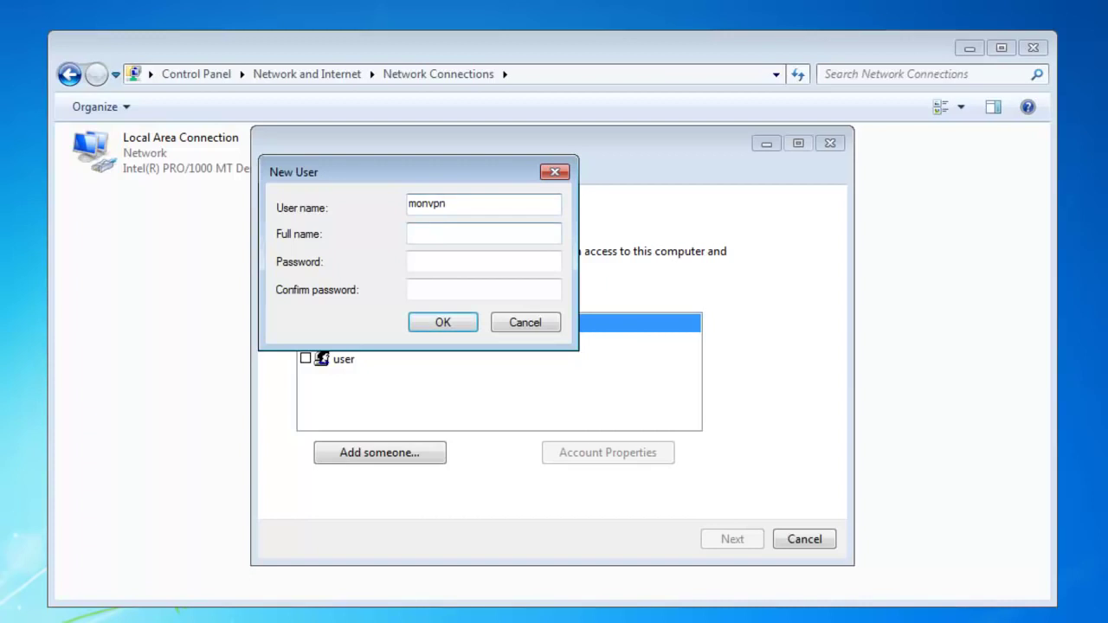
click(484, 262)
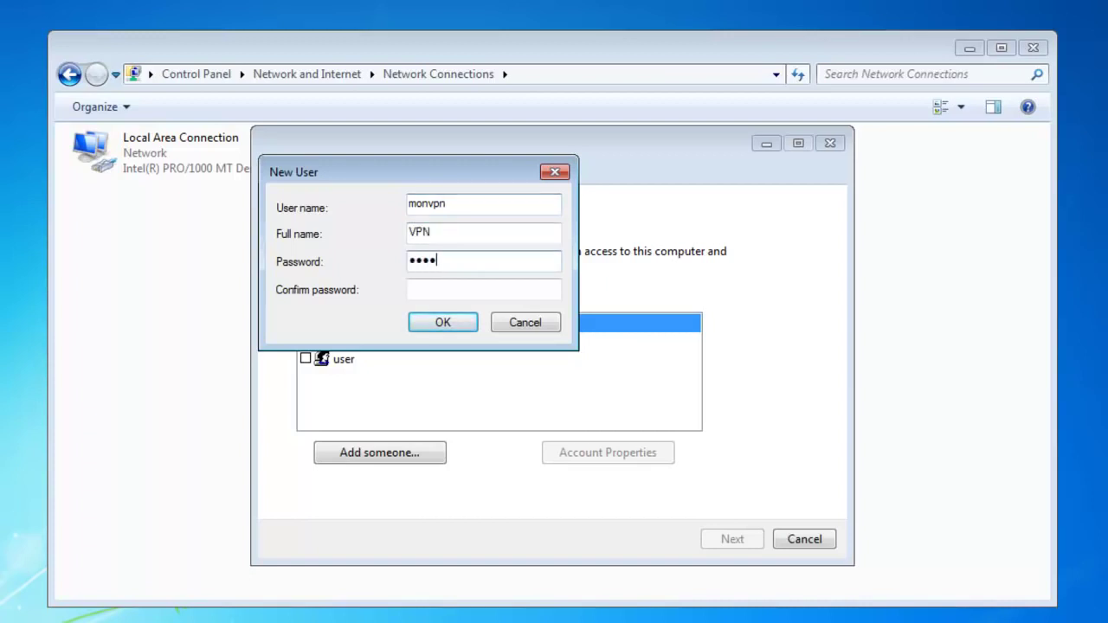
text(••••••)
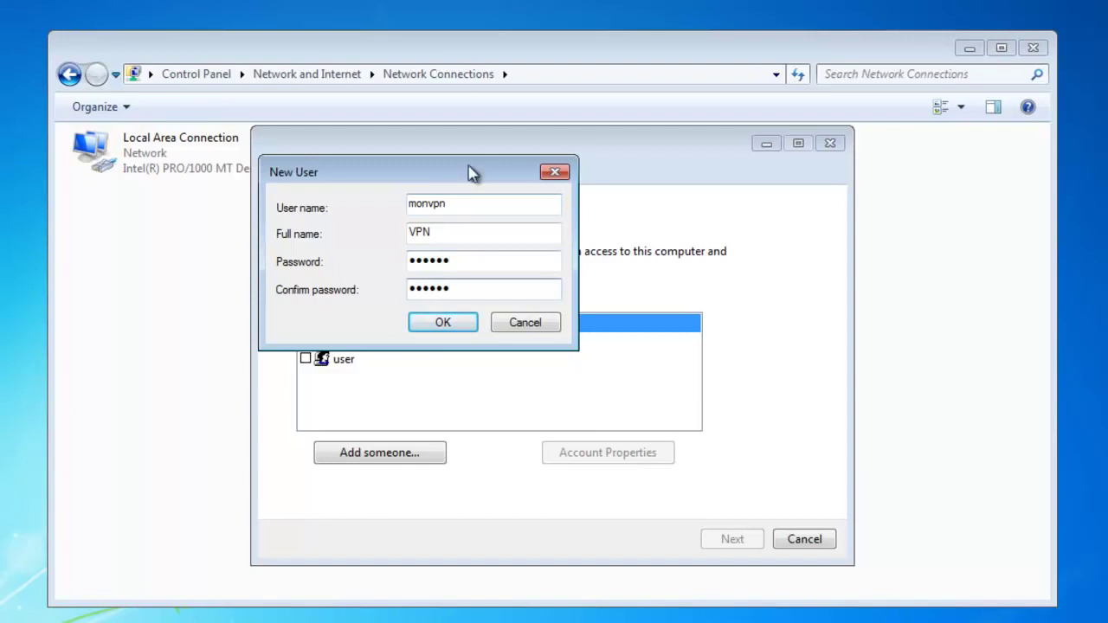
click(456, 327)
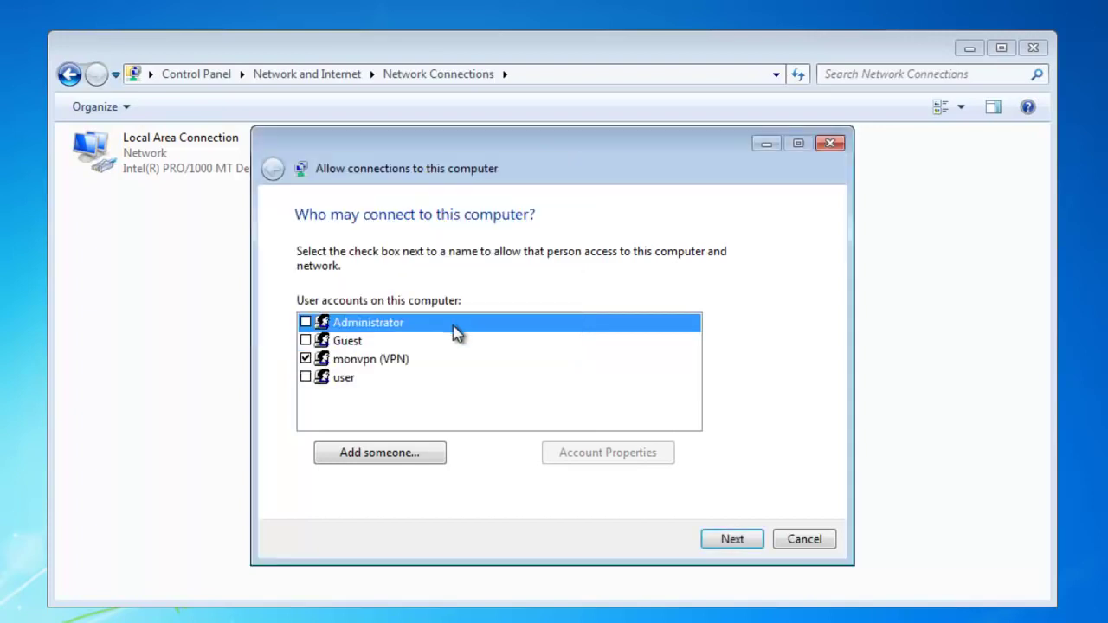
Step: Accept the chosen accounts and let people connect through the Internet, continuing to the networking software list
click(733, 539)
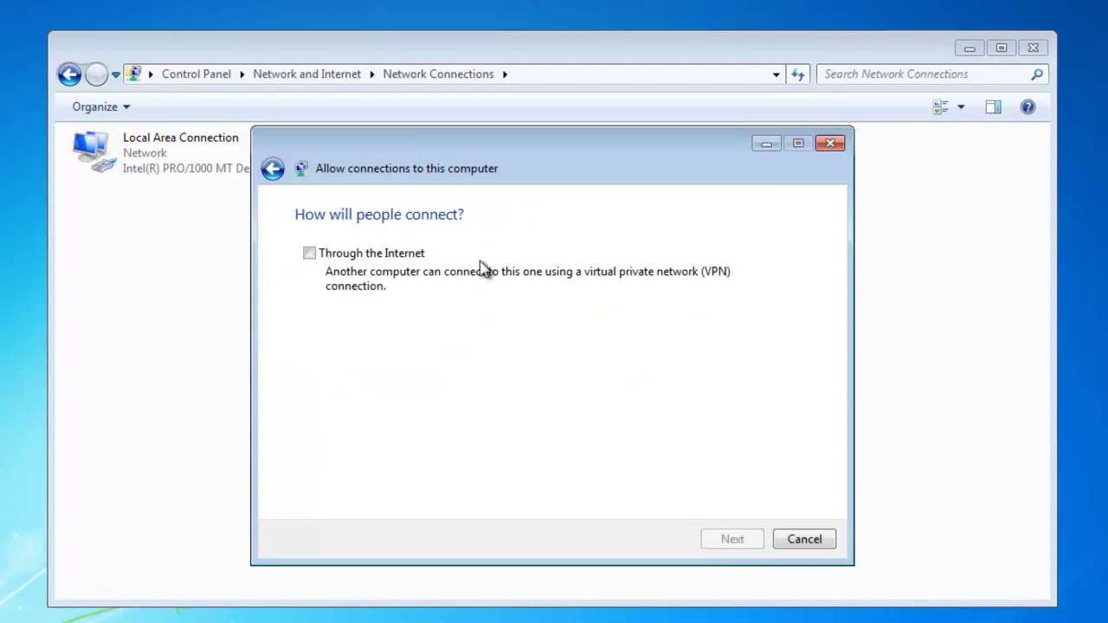
click(310, 254)
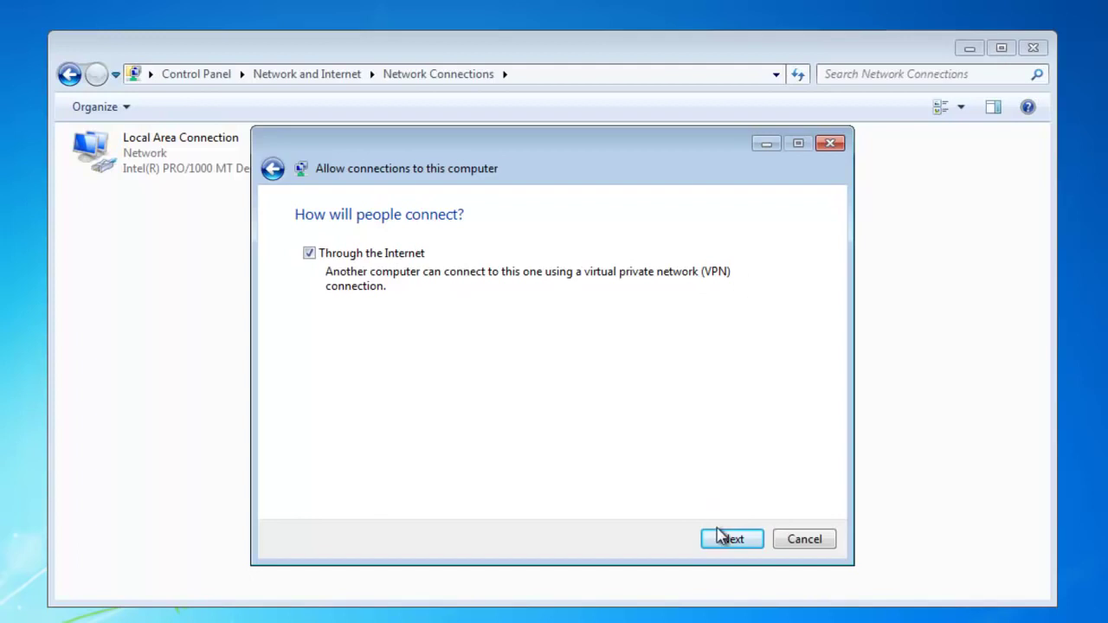
click(734, 549)
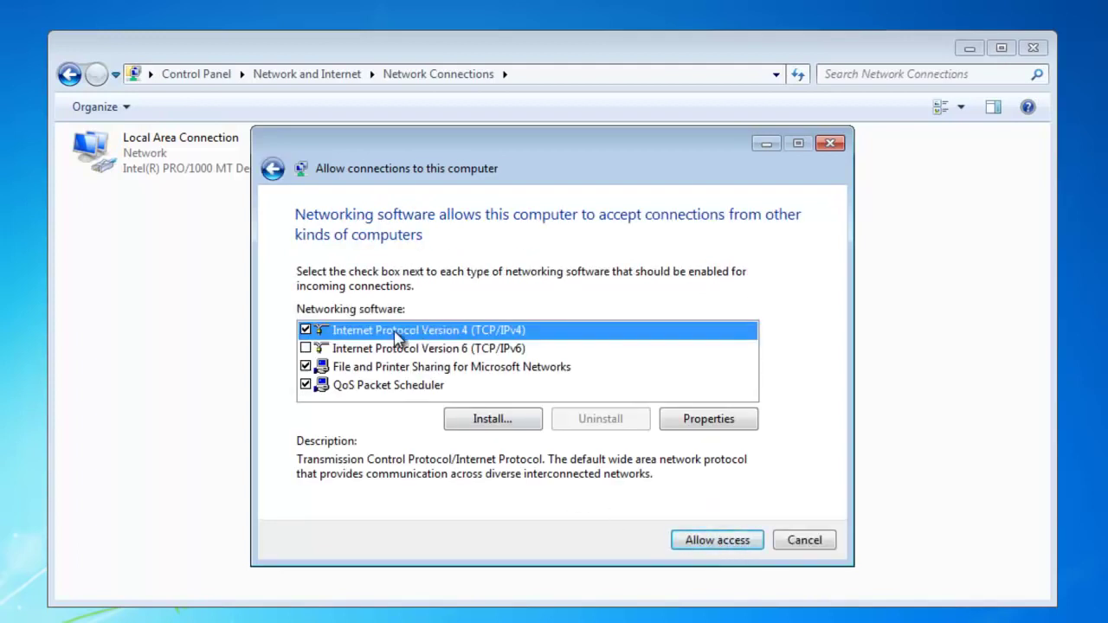
Step: In the properties of Internet Protocol Version 4, specify an IP address range for callers starting at 192.168.5.1
click(720, 426)
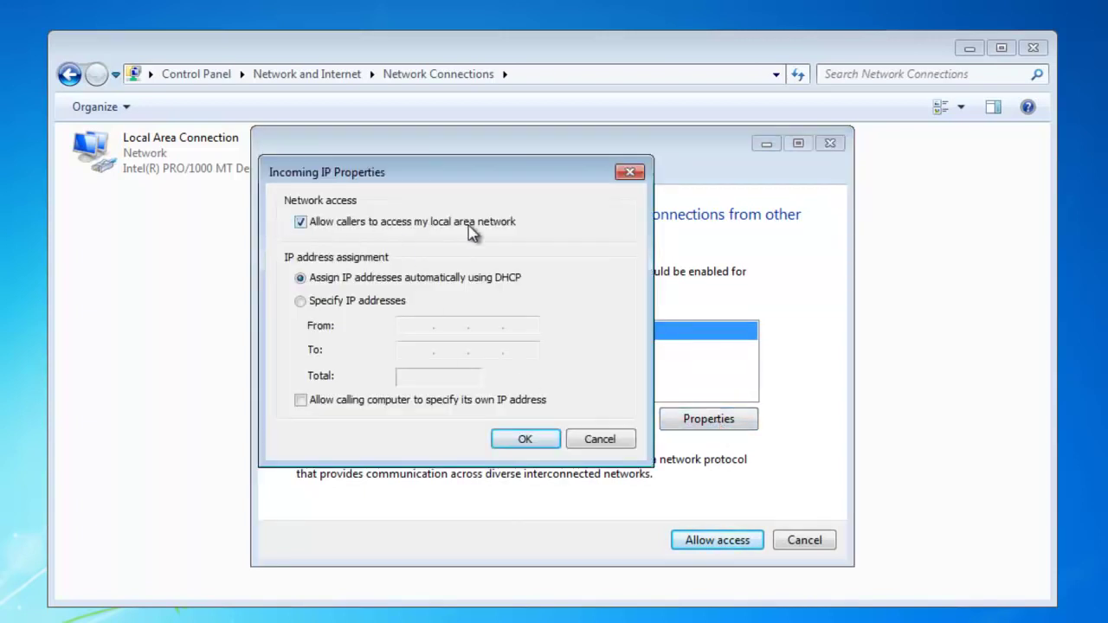
click(300, 300)
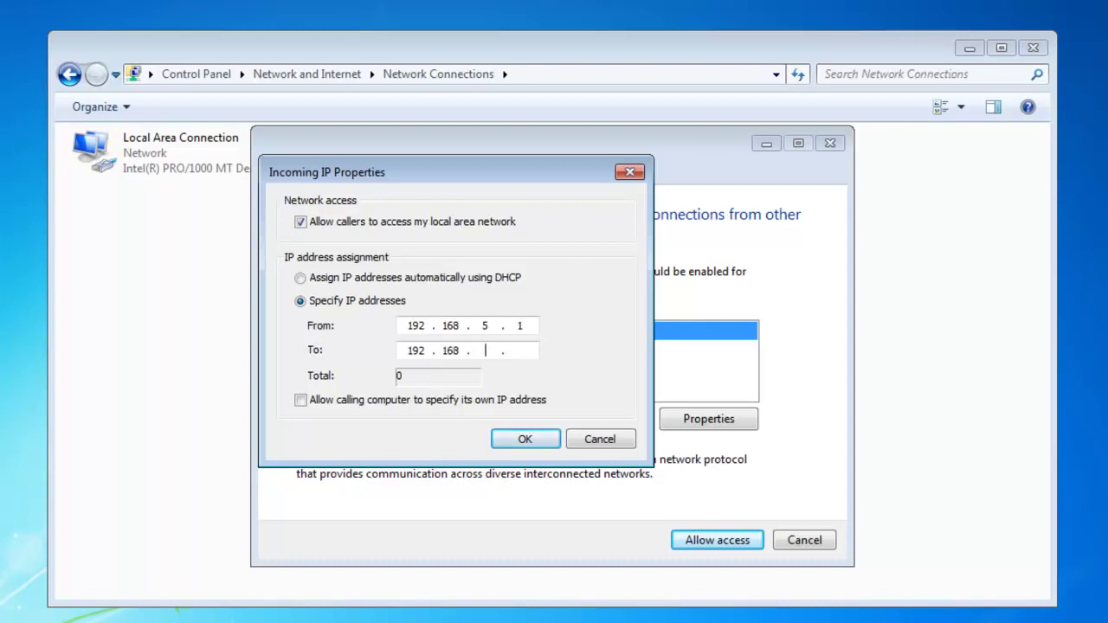
text(255)
double_click(484, 351)
text(68.5)
click(523, 441)
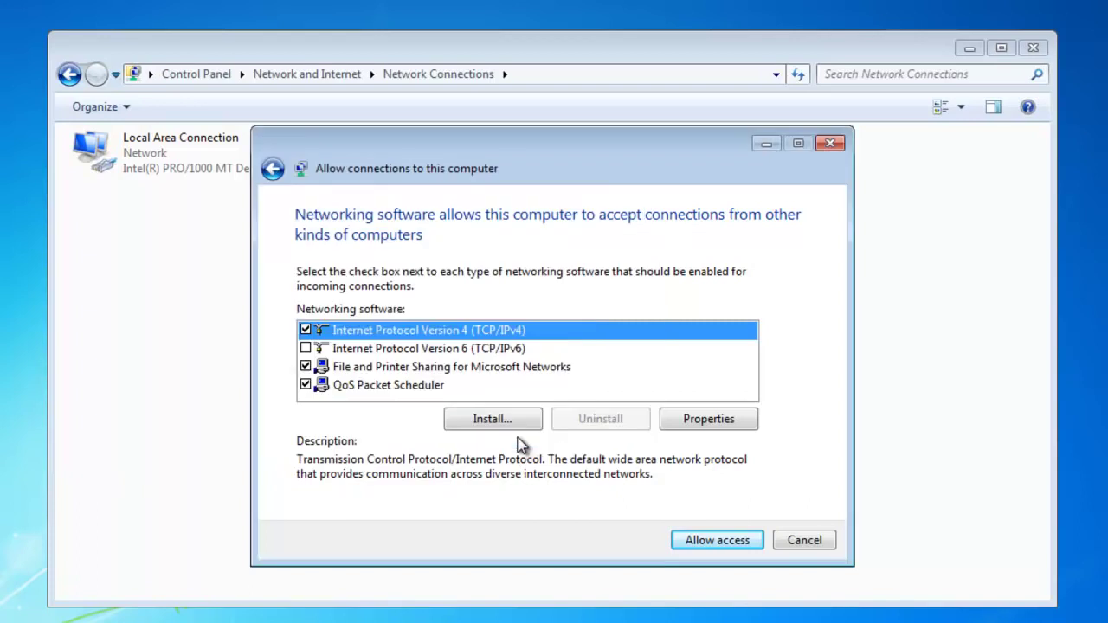
Step: Review the IPv6 and File and Printer Sharing entries, then allow access and close the incoming connection wizard
click(481, 350)
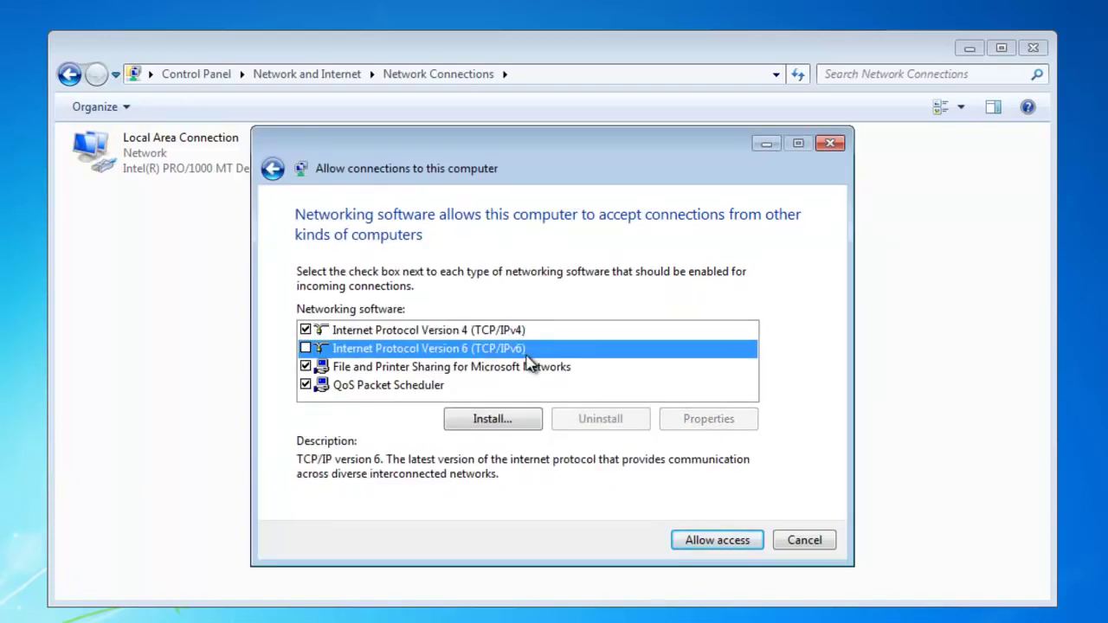
click(372, 367)
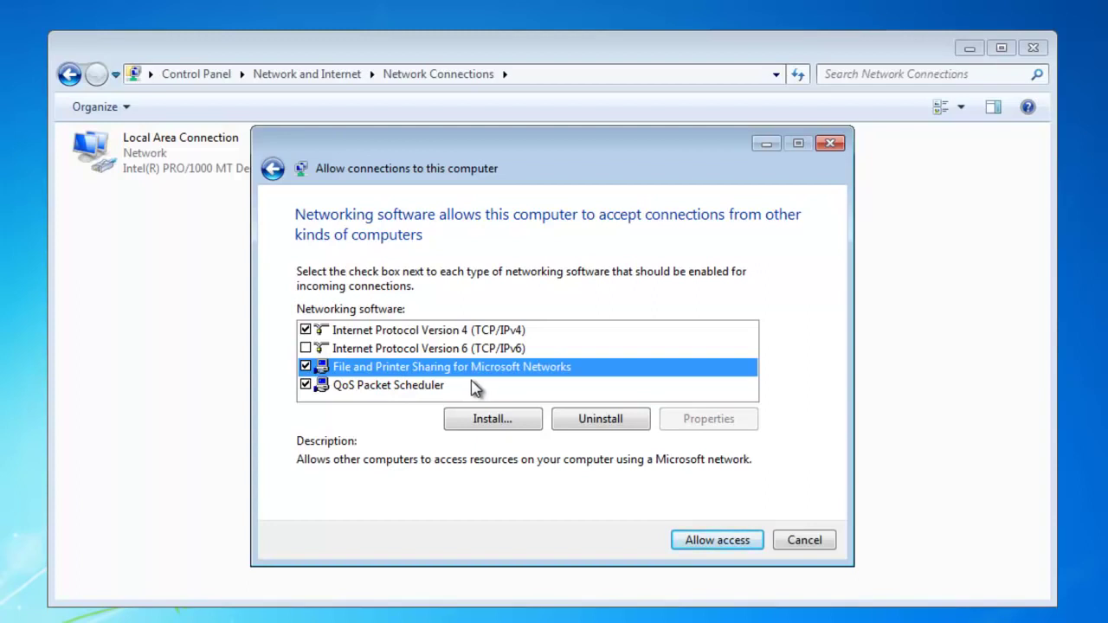
click(718, 542)
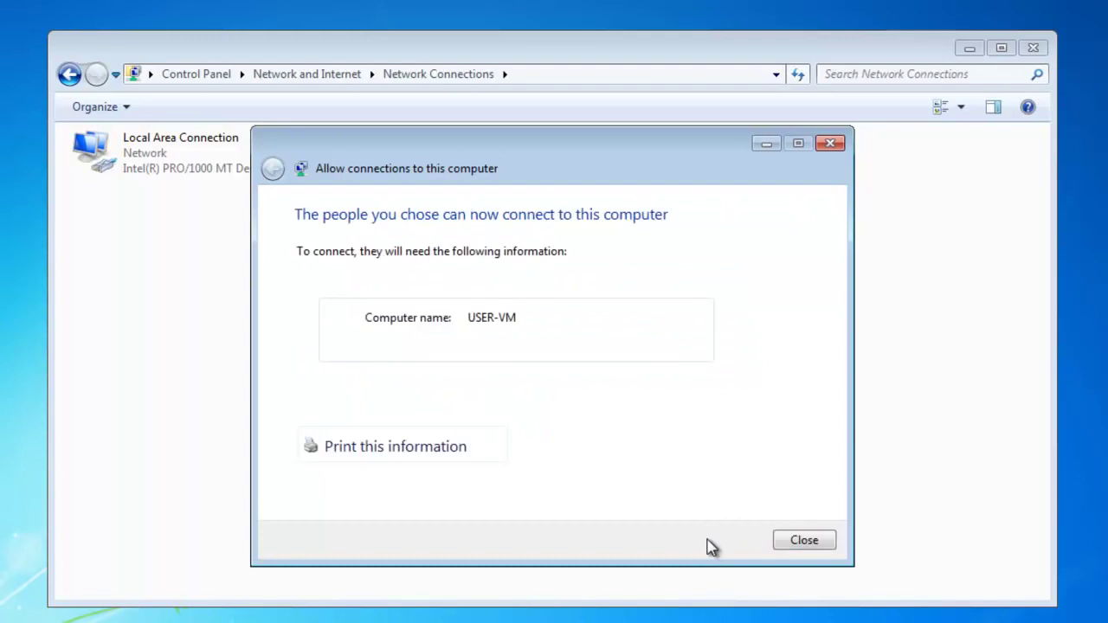
click(812, 547)
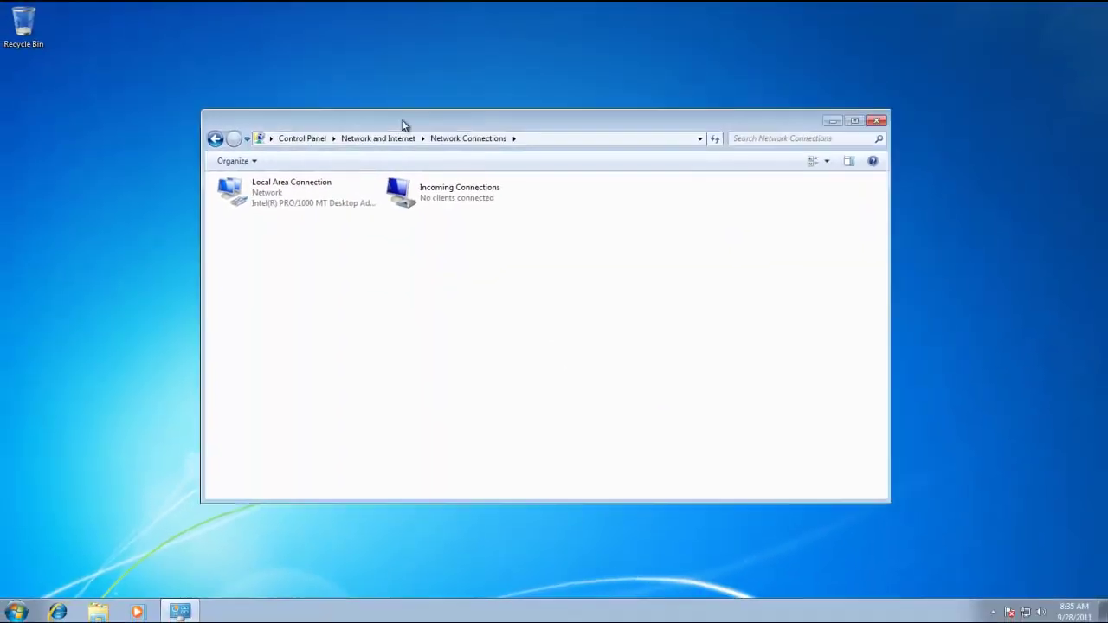
Step: Move the Network Connections window aside and check the new Incoming Connections entry
drag(402, 119, 270, 93)
click(235, 186)
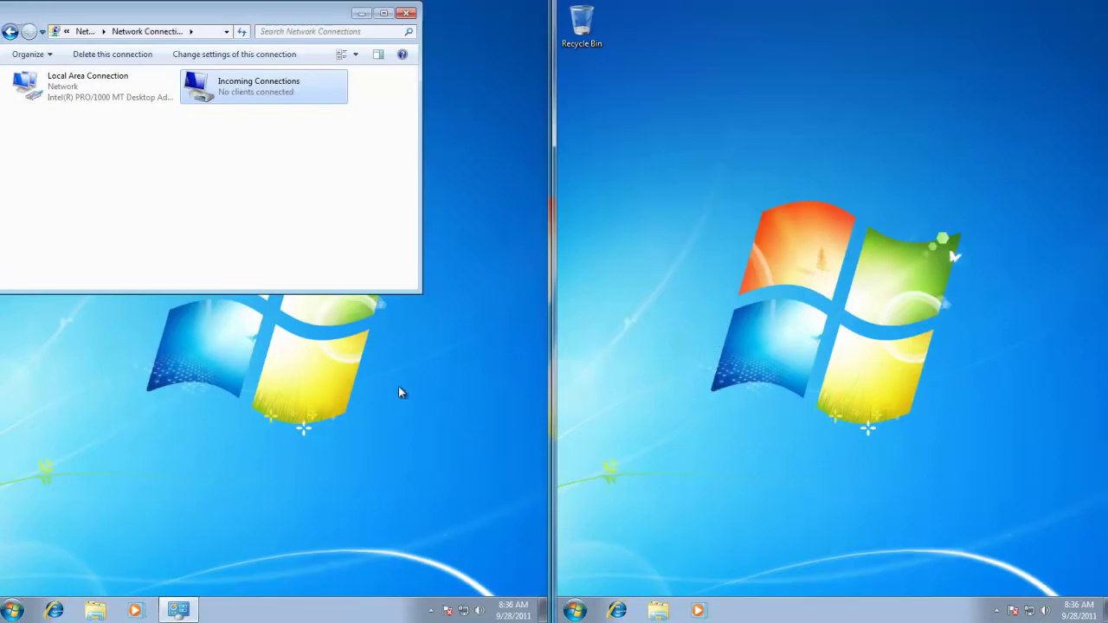
click(270, 220)
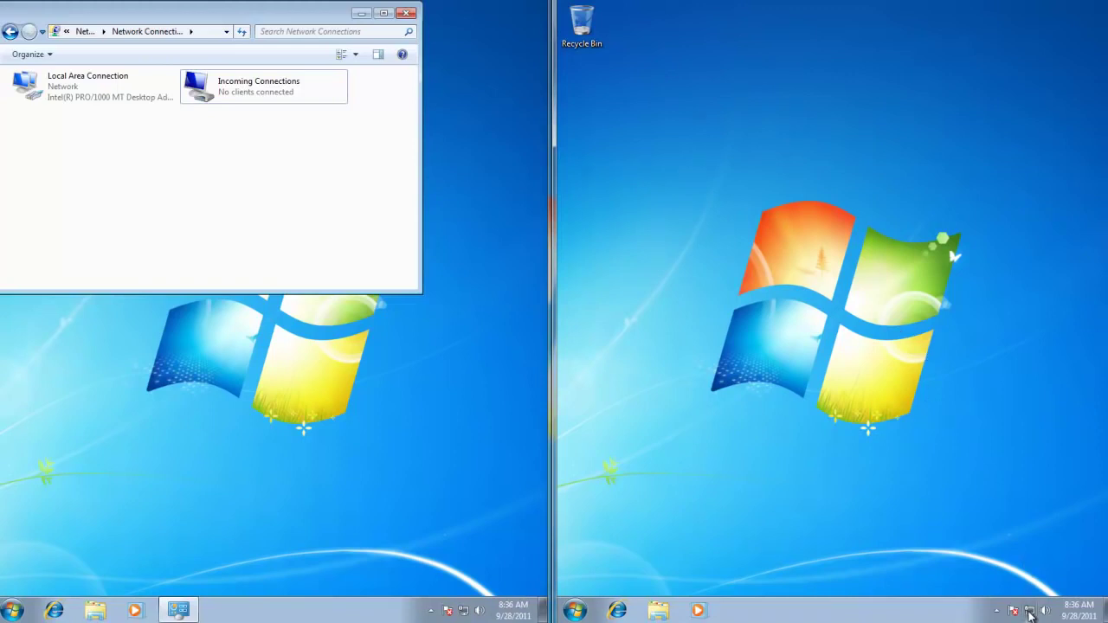
Step: On the second computer, set up a new workplace connection from the Network and Sharing Center, using the Internet connection (VPN)
click(1030, 614)
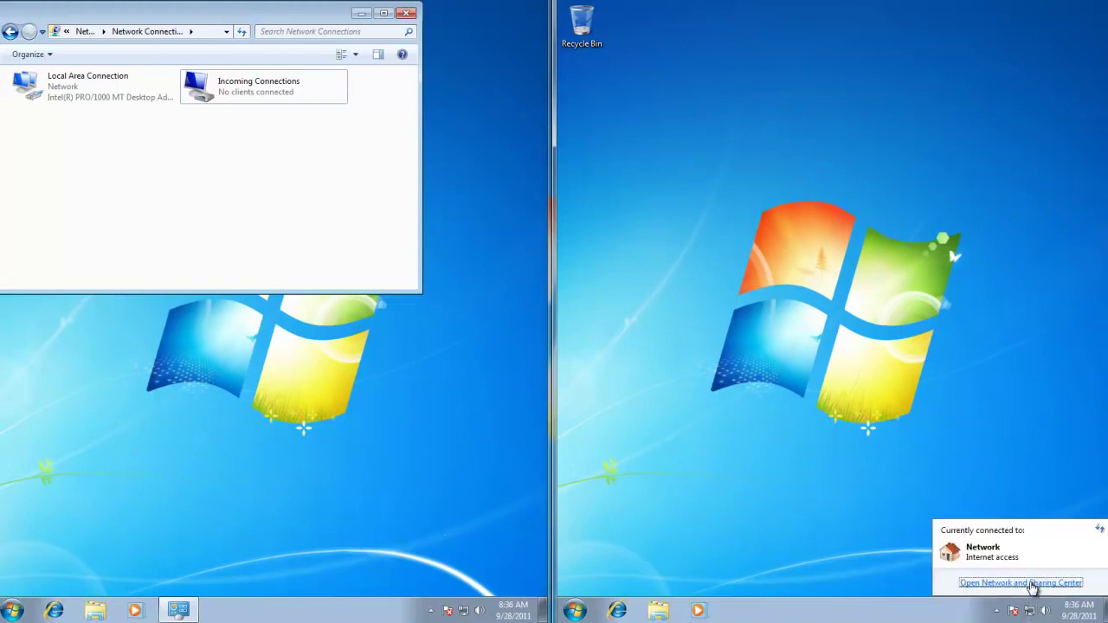
click(1032, 583)
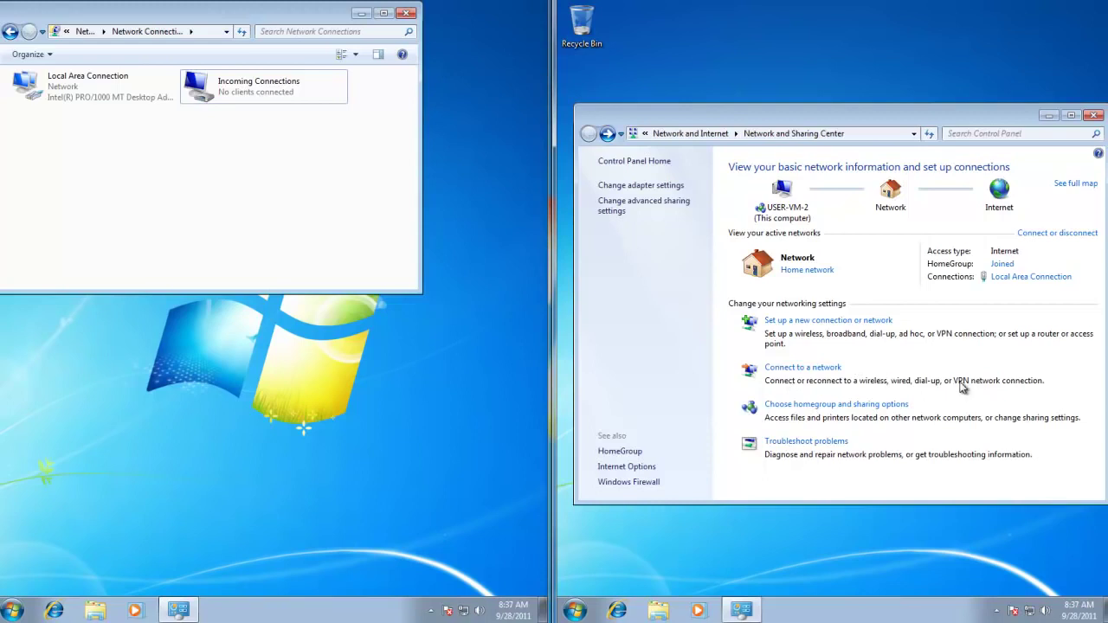
click(846, 321)
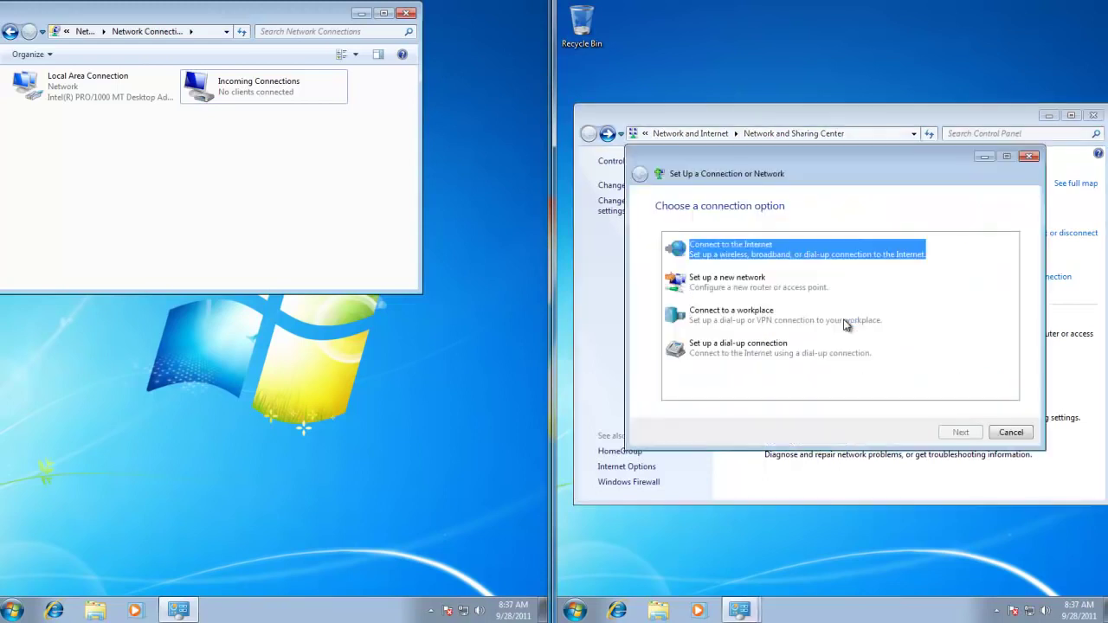
click(727, 319)
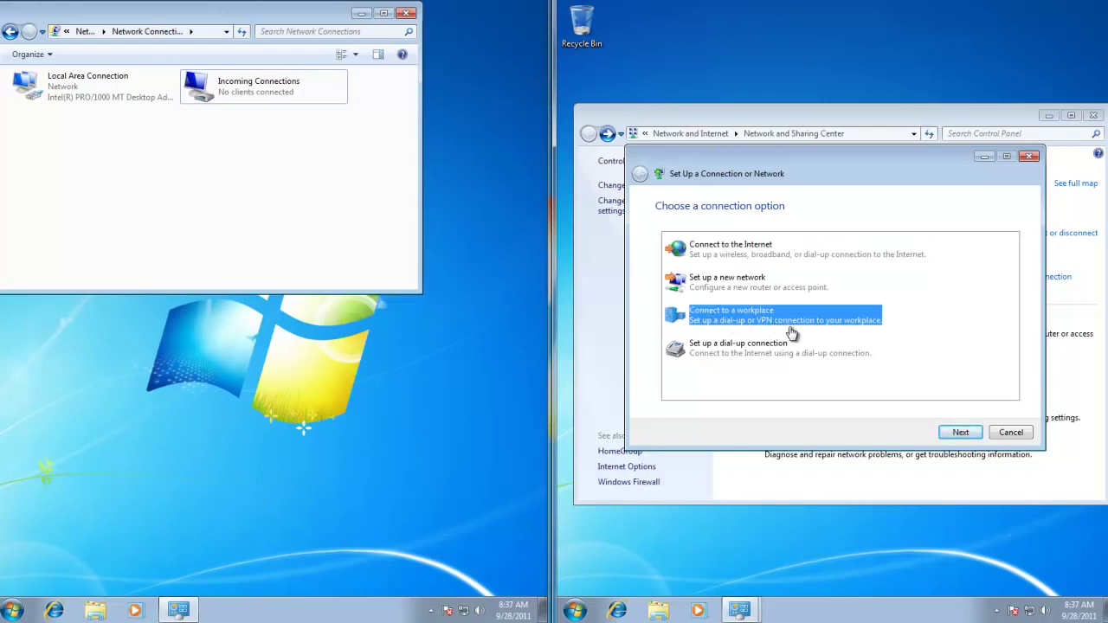
click(961, 432)
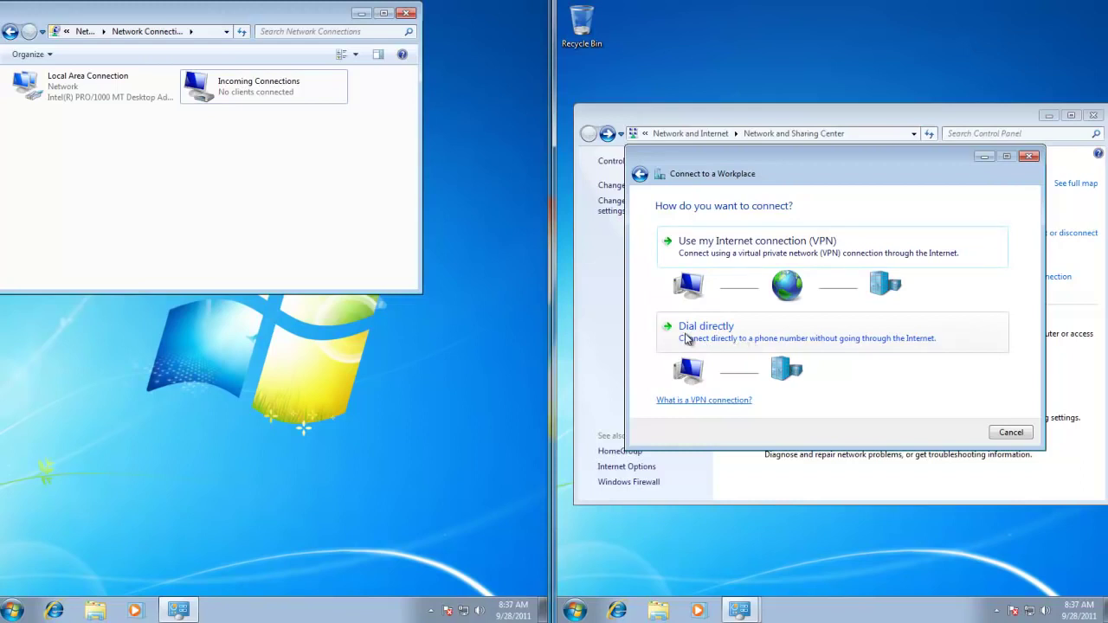
click(776, 247)
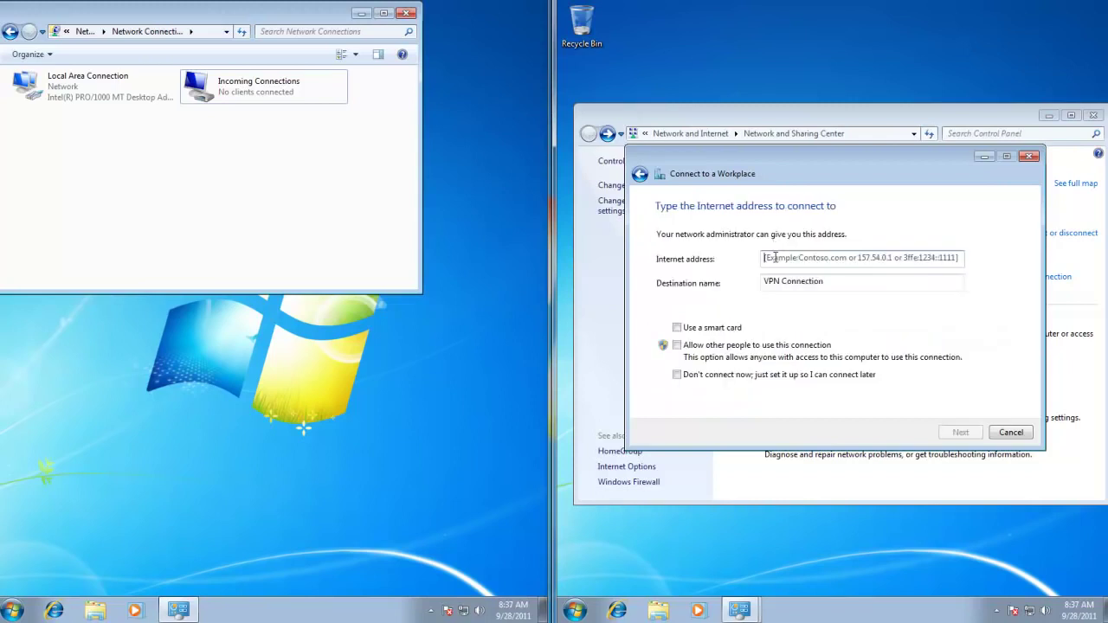
Step: Set the VPN's Internet address to user-vm, keep the destination name VPN Connection, and continue to the credentials page
click(775, 258)
text(user)
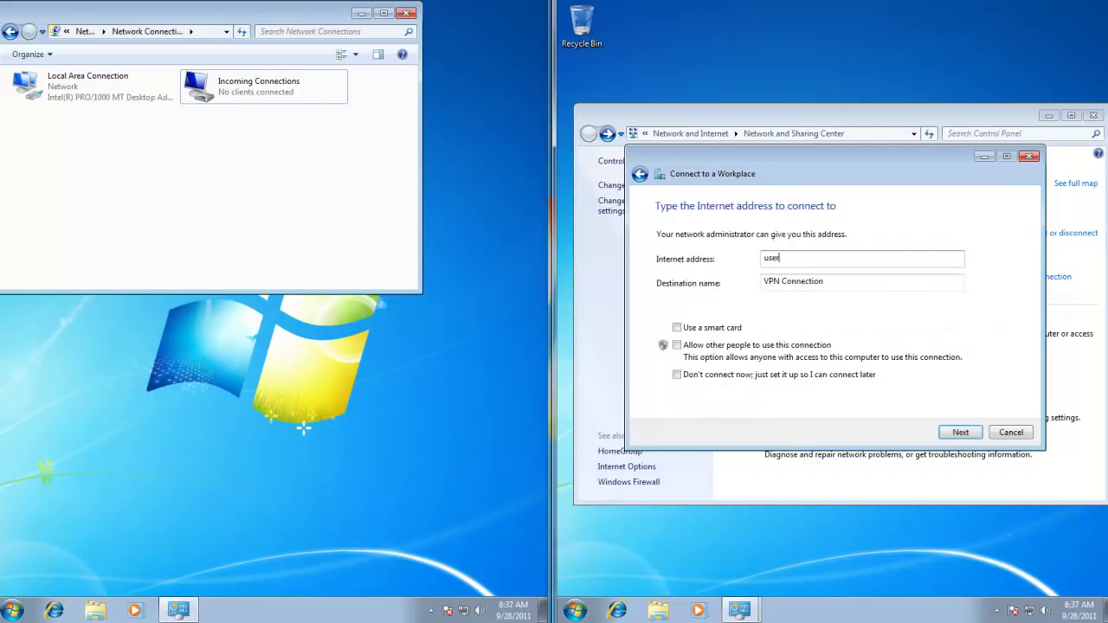
text(-vm)
click(808, 283)
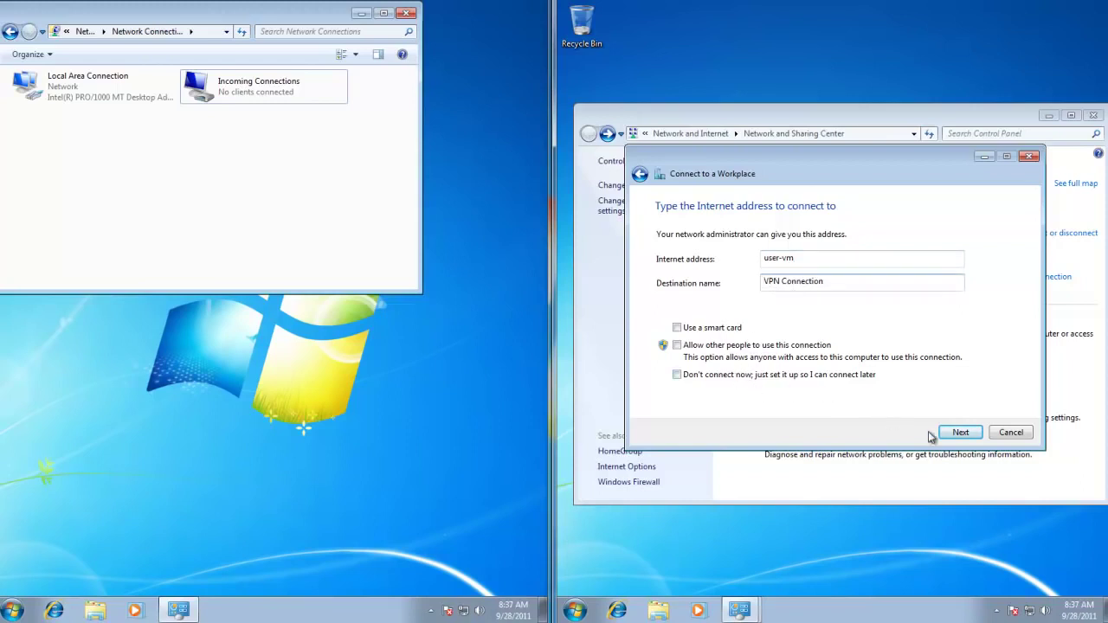
click(961, 433)
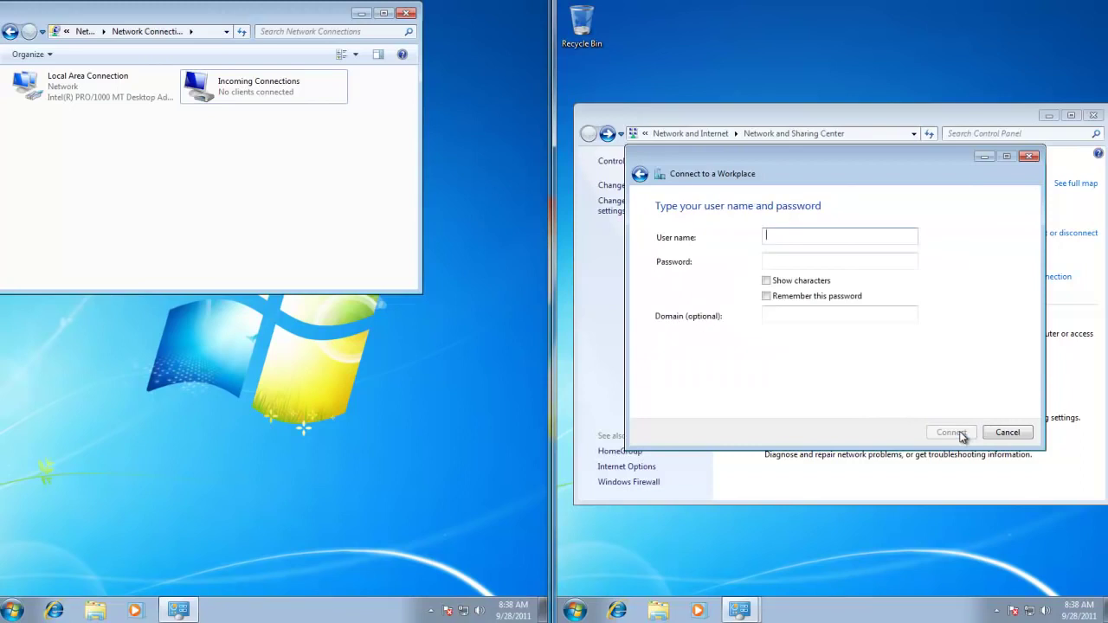
Step: Enter monvpn as the user name with its account password, have the password remembered, and connect to the VPN
text(mo)
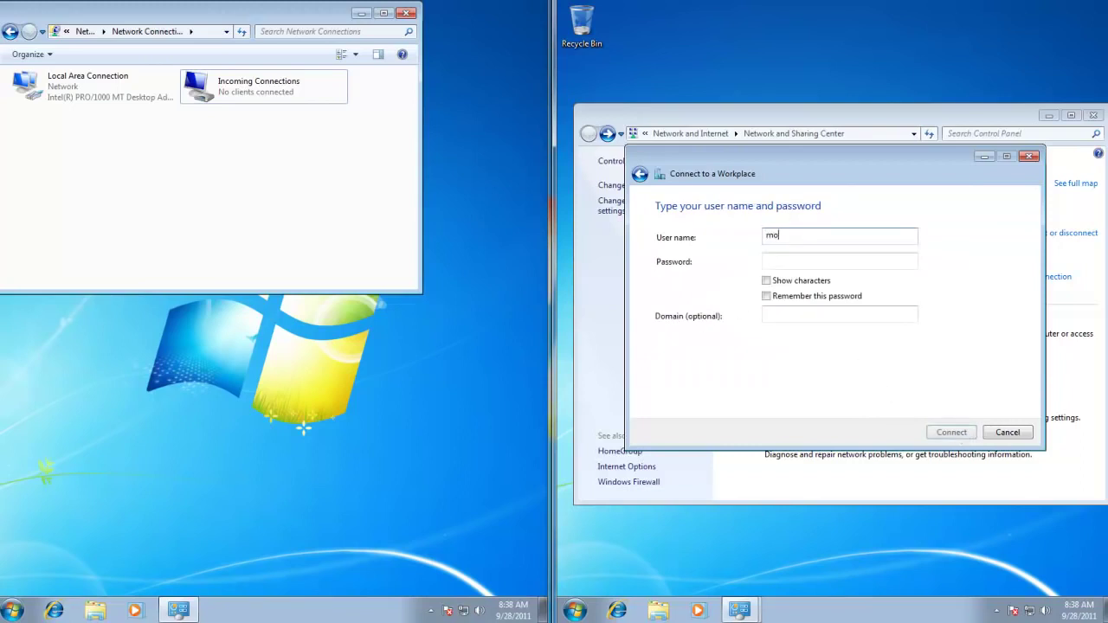
text(nvpn)
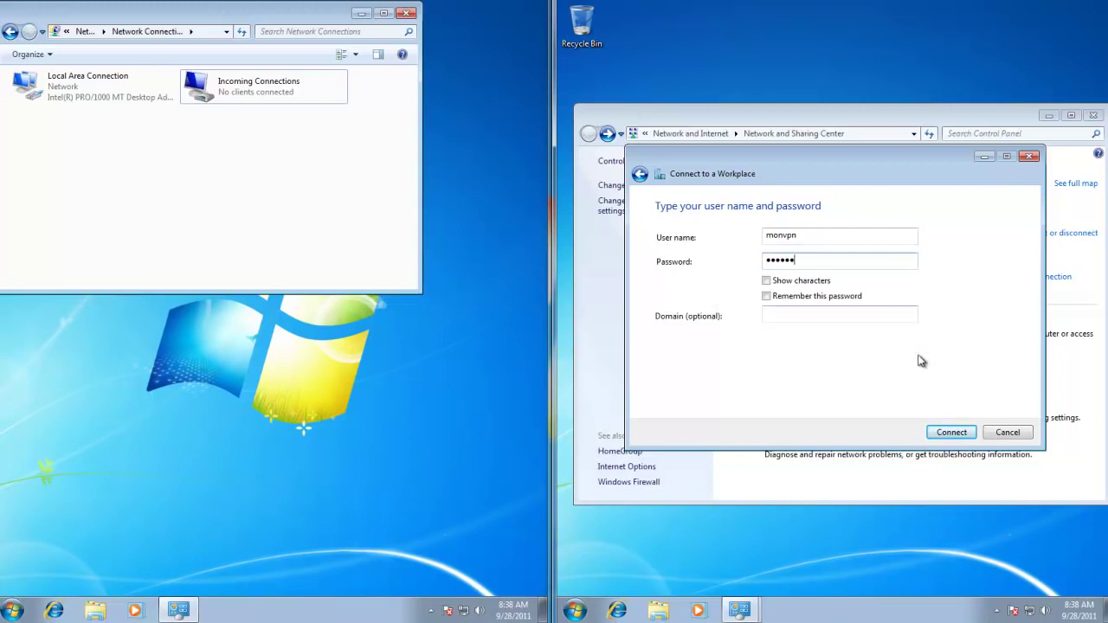
click(828, 299)
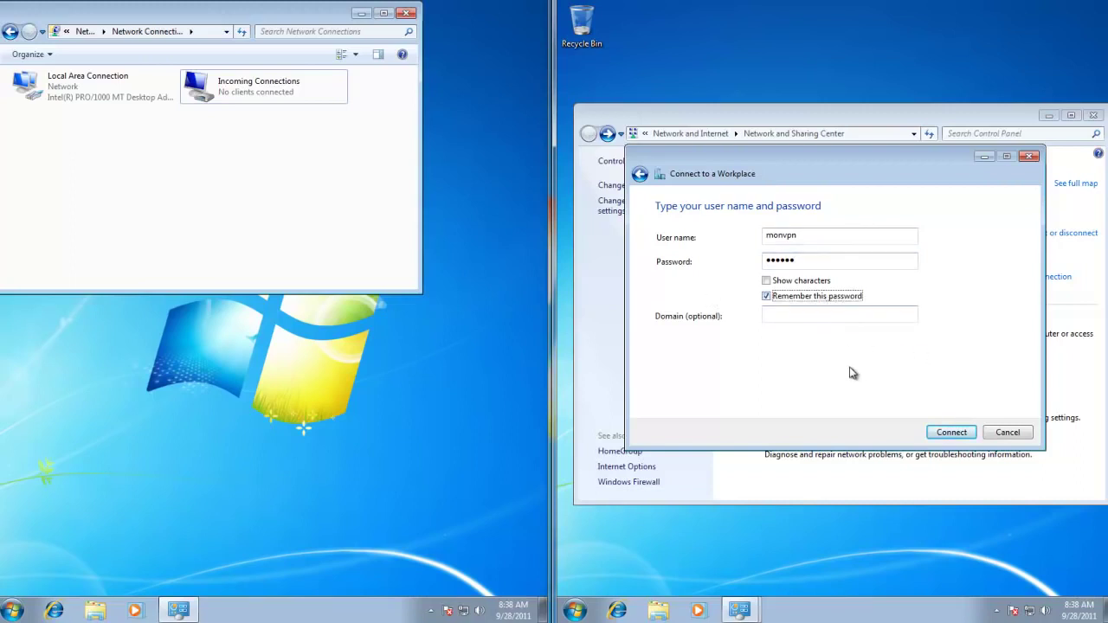
click(951, 433)
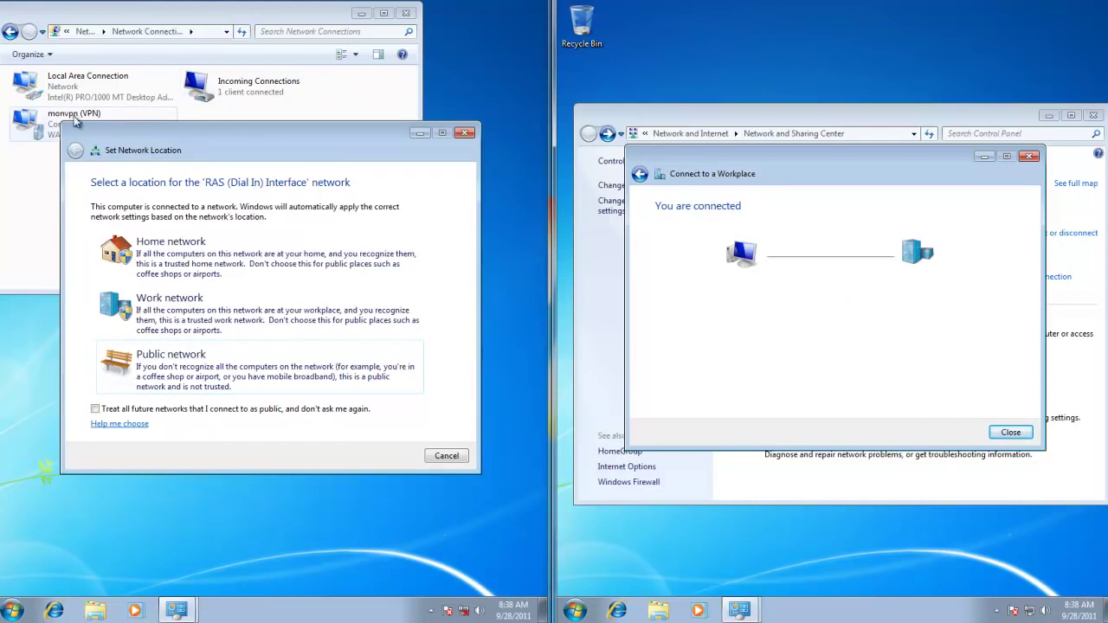
Step: On the first computer, set the RAS (Dial In) Interface network as a Home network and exit the homegroup setup with nothing shared
drag(92, 137, 99, 185)
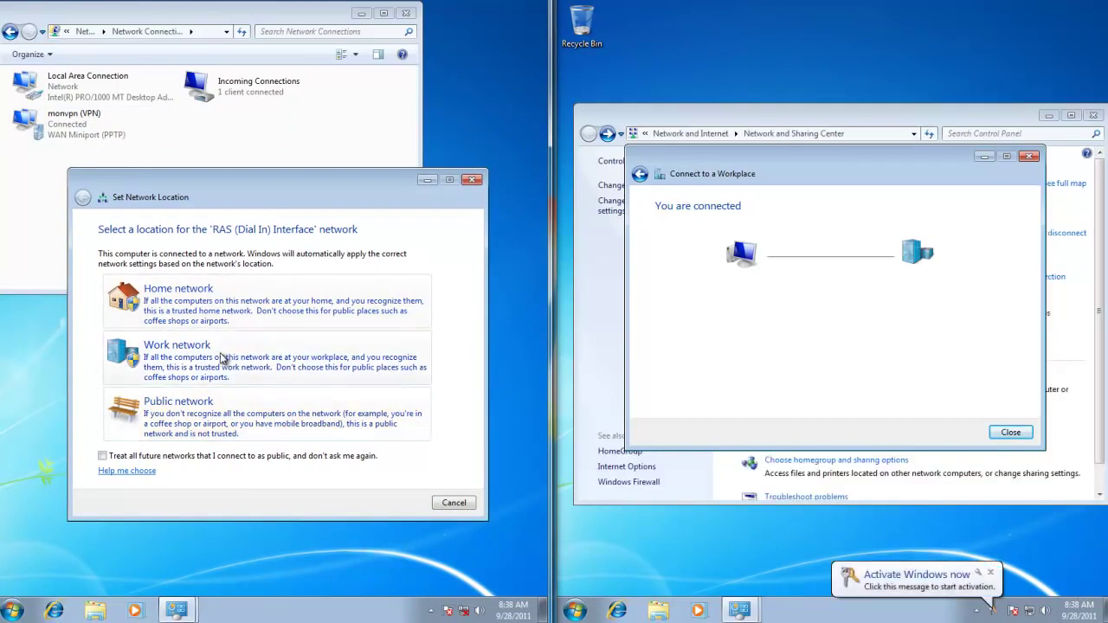
click(194, 298)
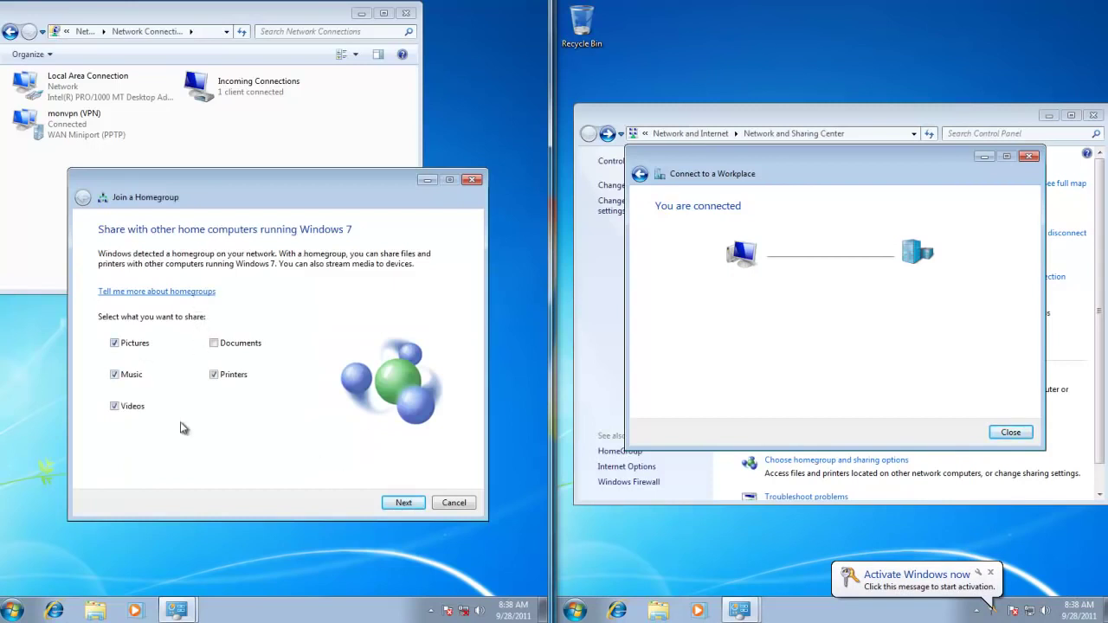
click(115, 344)
click(115, 374)
click(115, 406)
click(226, 378)
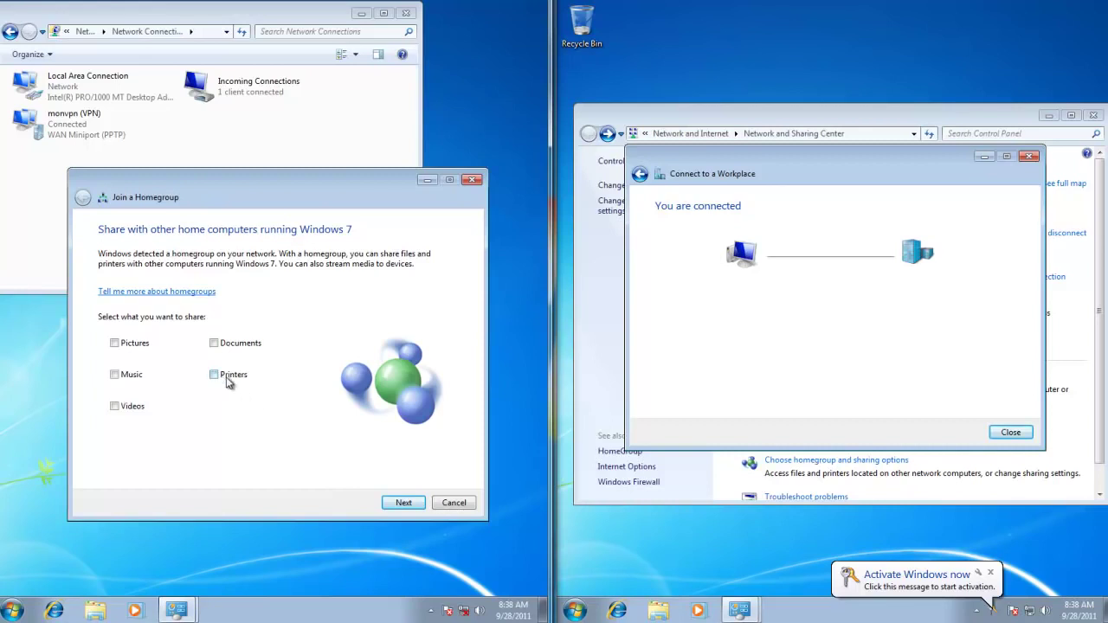
click(404, 503)
click(454, 503)
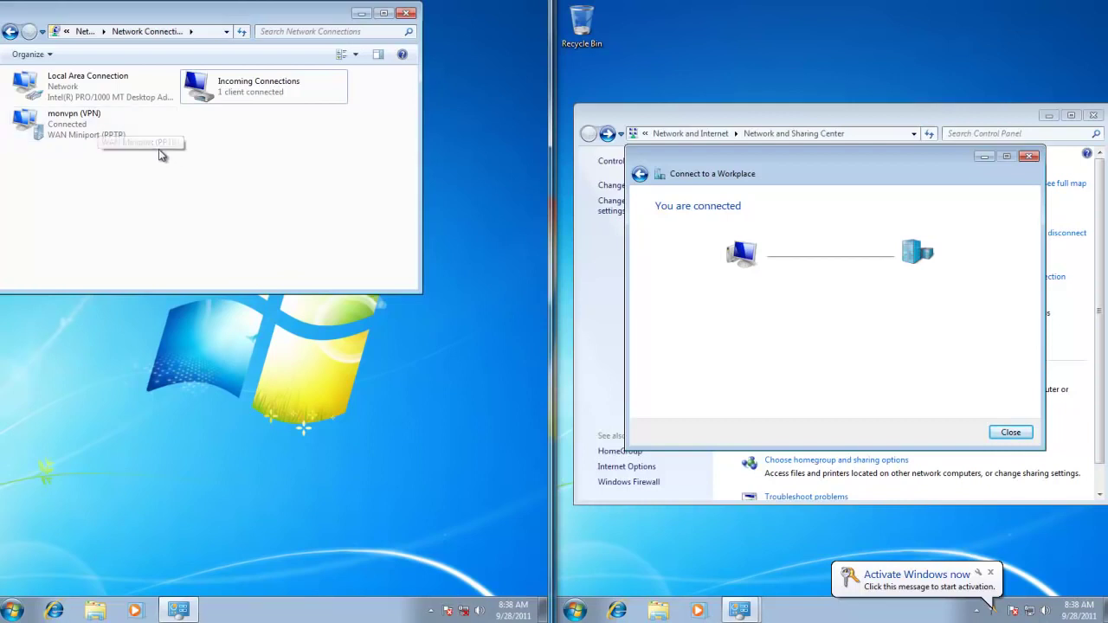
Step: On the second computer, close the workplace connection wizard and run ipconfig in a Command Prompt
click(1011, 433)
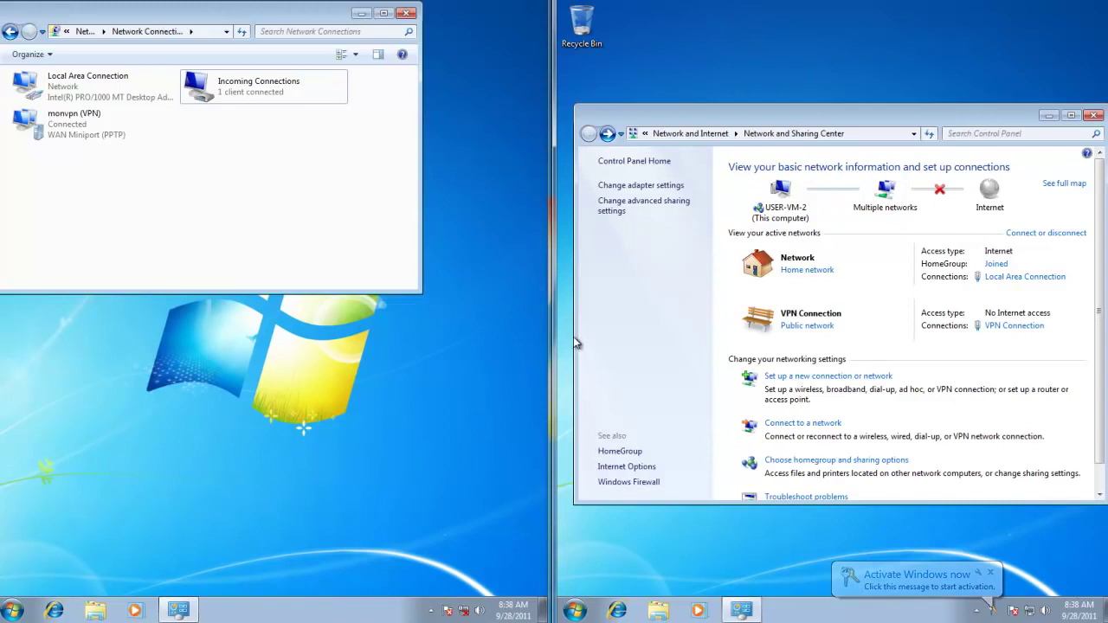
click(630, 545)
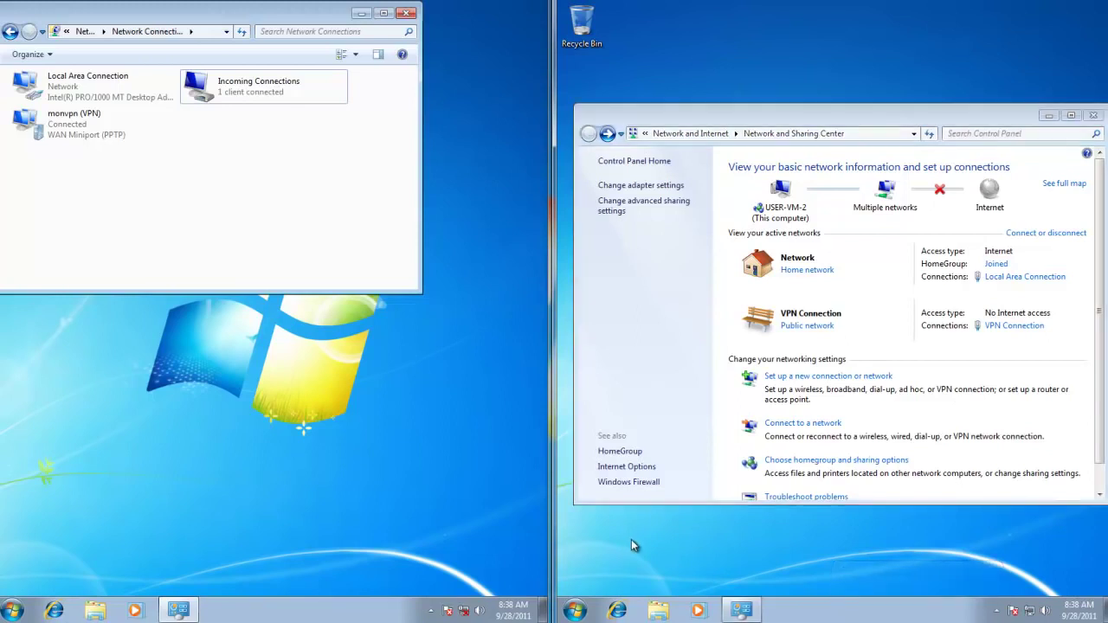
key(super+r)
key(Return)
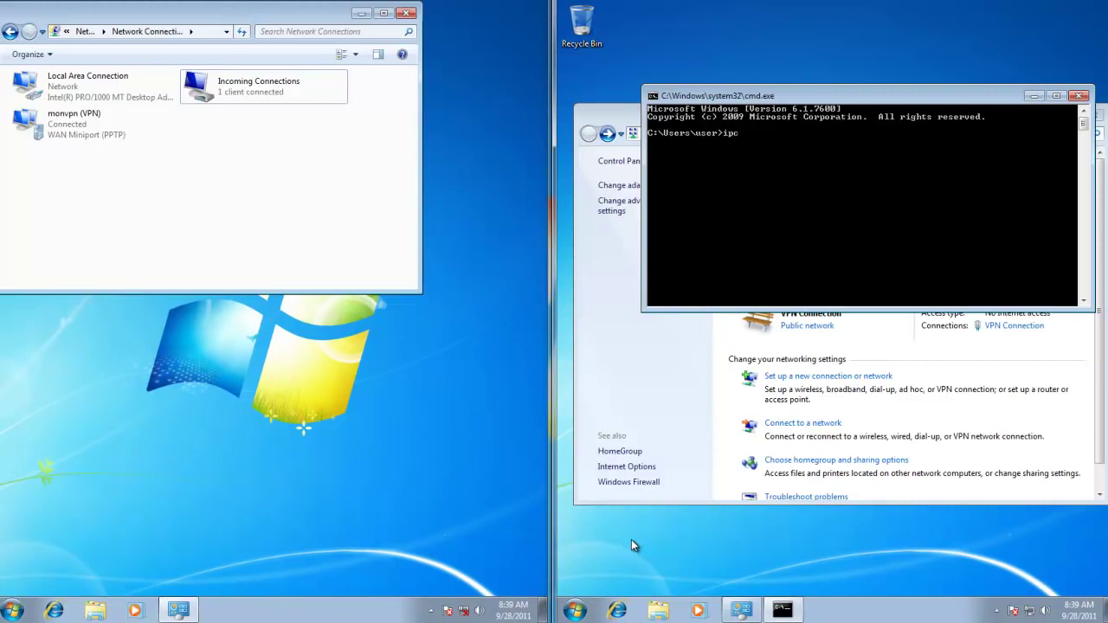
key(Return)
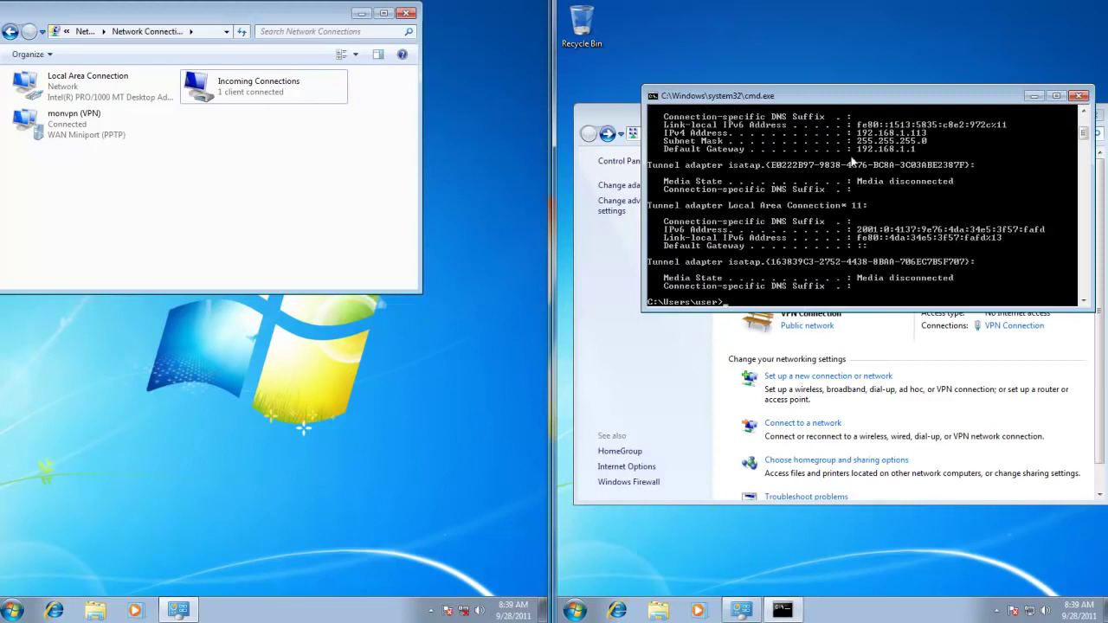
Step: Enlarge the Command Prompt window, review the VPN Connection adapter's address, and ping 192.168.5.1
key(super+Left)
key(super+Up)
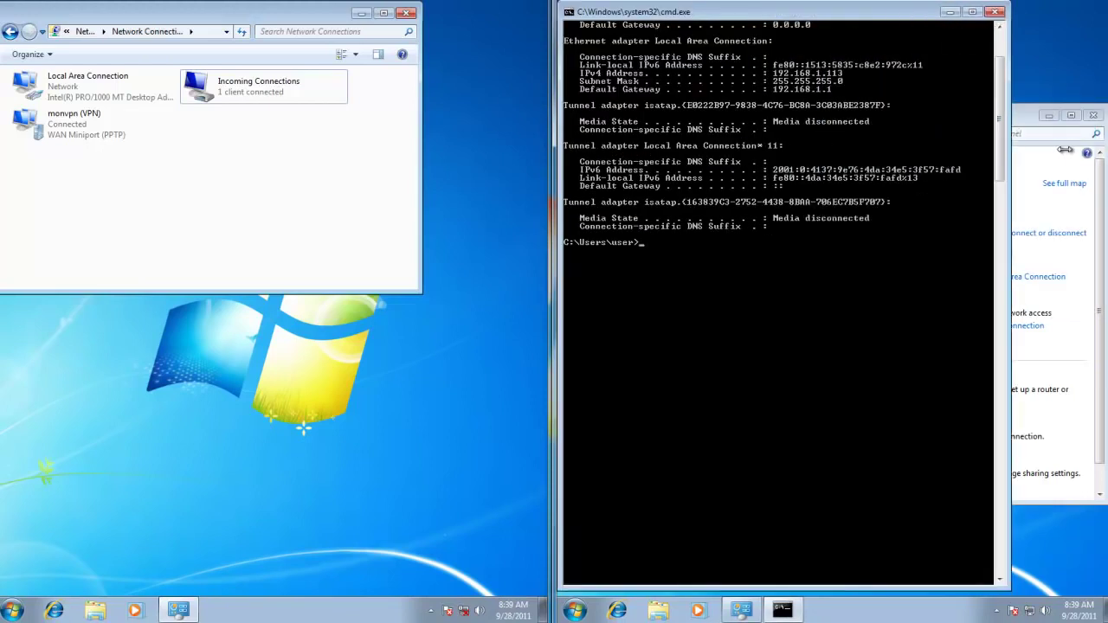
scroll(900, 185, up, 3)
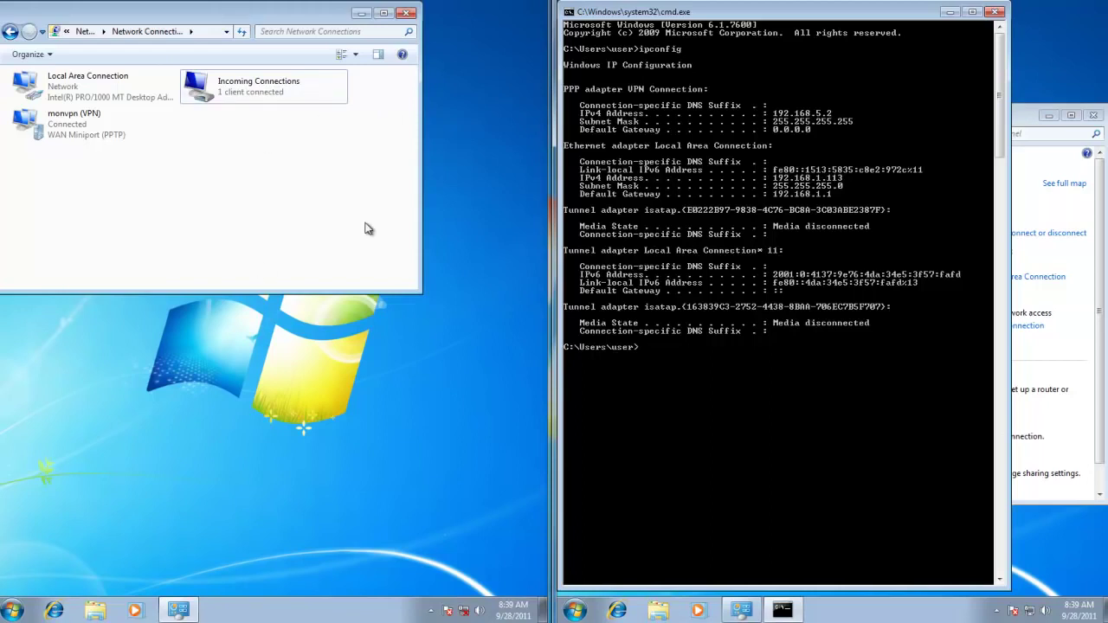
text(ping 192.168.5.1)
key(Return)
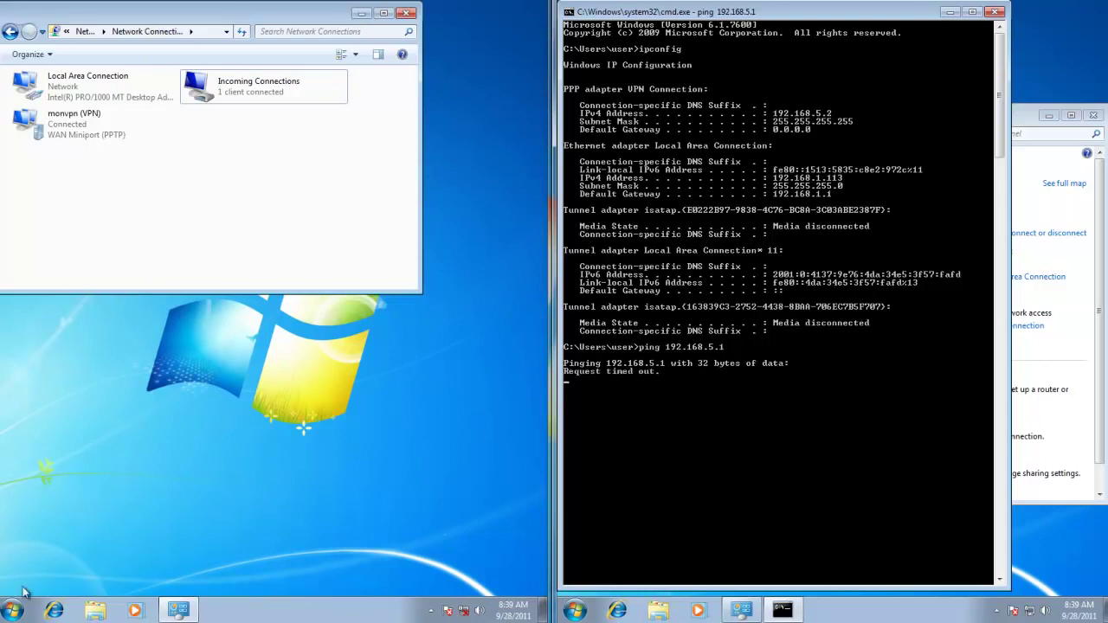
Step: On the first computer, turn off Windows Firewall for both private and public networks, then close the Control Panel
click(13, 611)
click(226, 461)
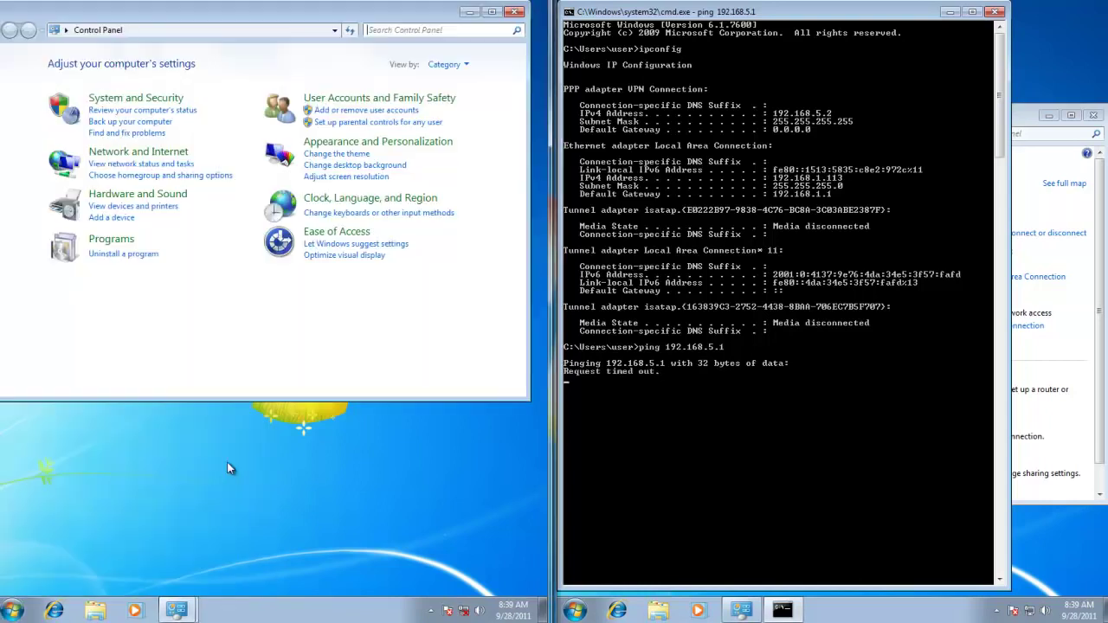
click(147, 101)
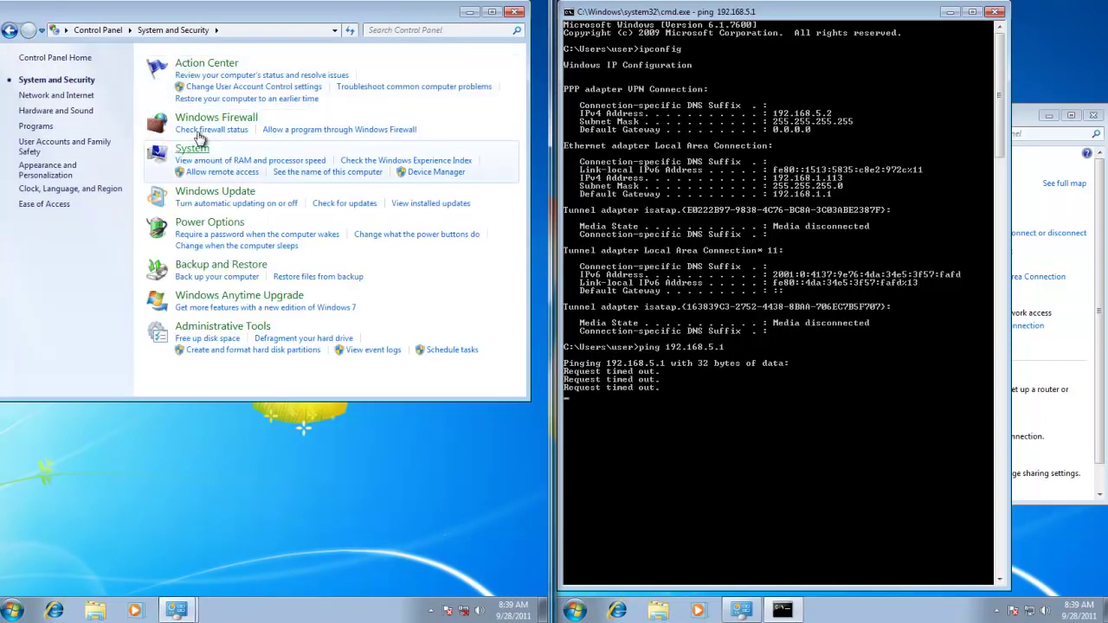
click(215, 118)
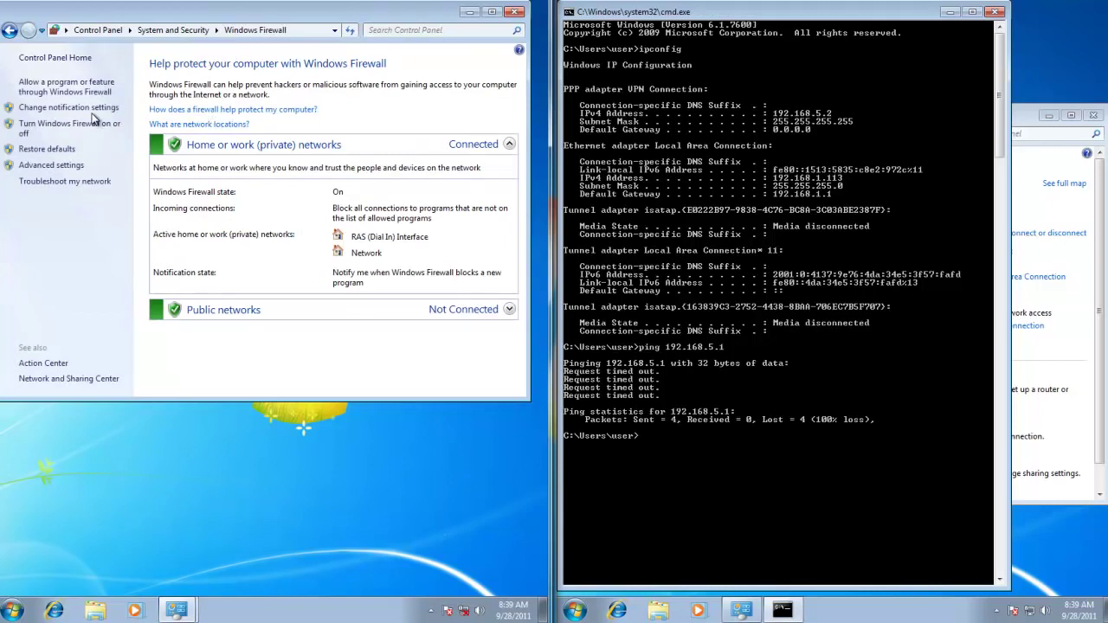
click(71, 127)
click(108, 168)
click(109, 249)
click(377, 383)
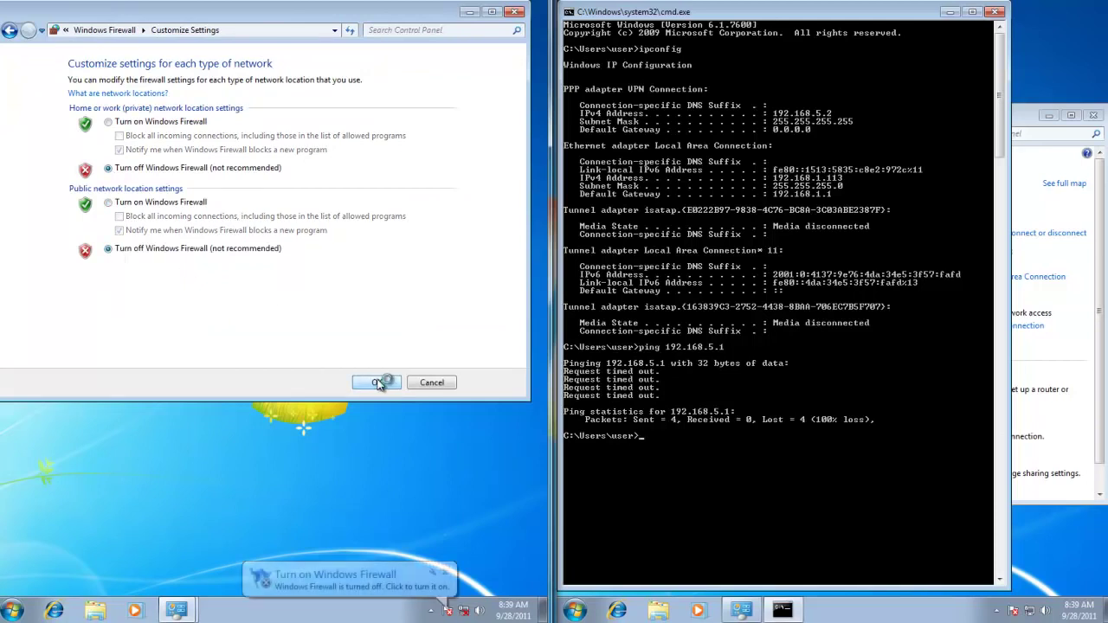
click(516, 12)
Step: Repeat the ping to 192.168.5.1 from the second computer's Command Prompt
click(767, 336)
key(Up)
key(Return)
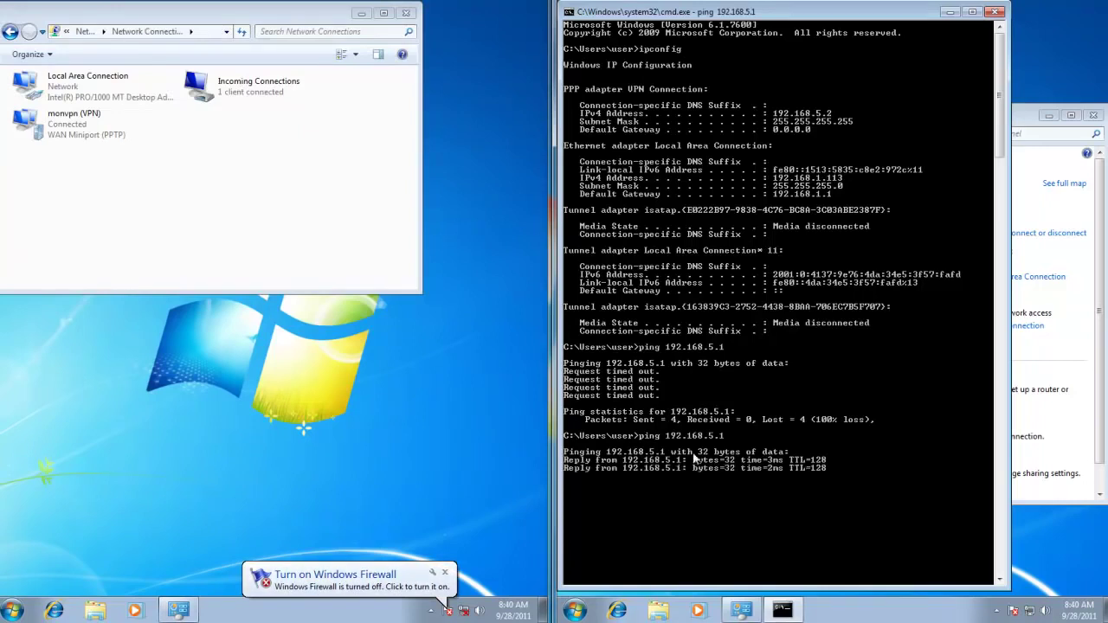